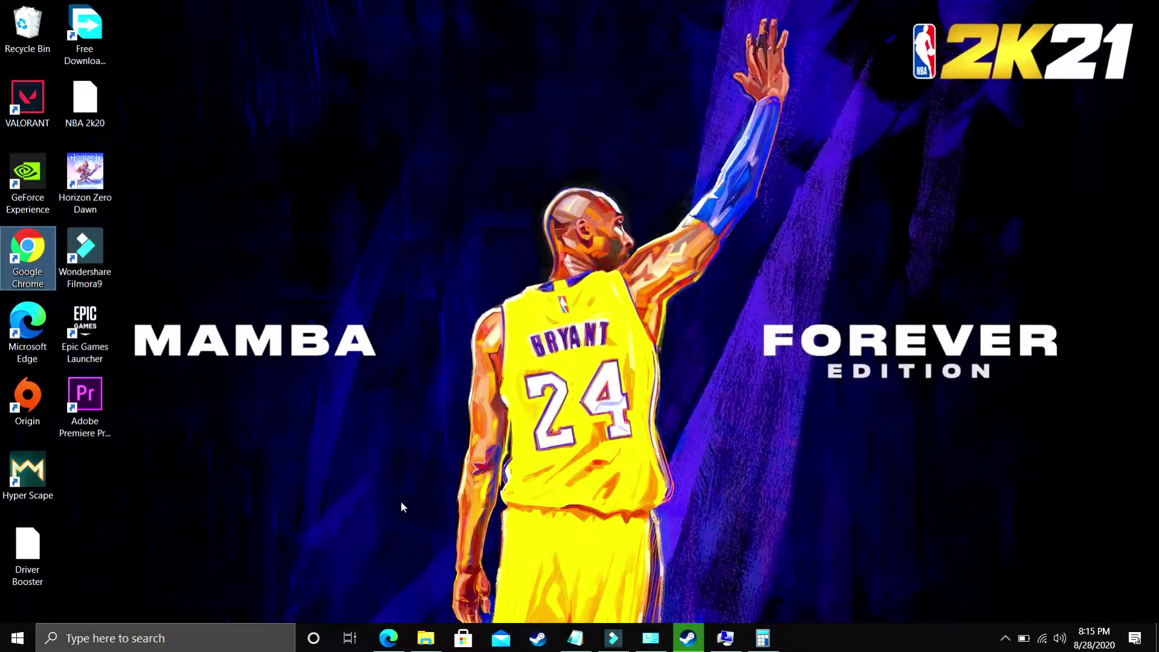
- Bring up the clean boot tutorial video in Edge, zooming the page in and back out
{"action": "left_click", "coordinate": [388, 638]}
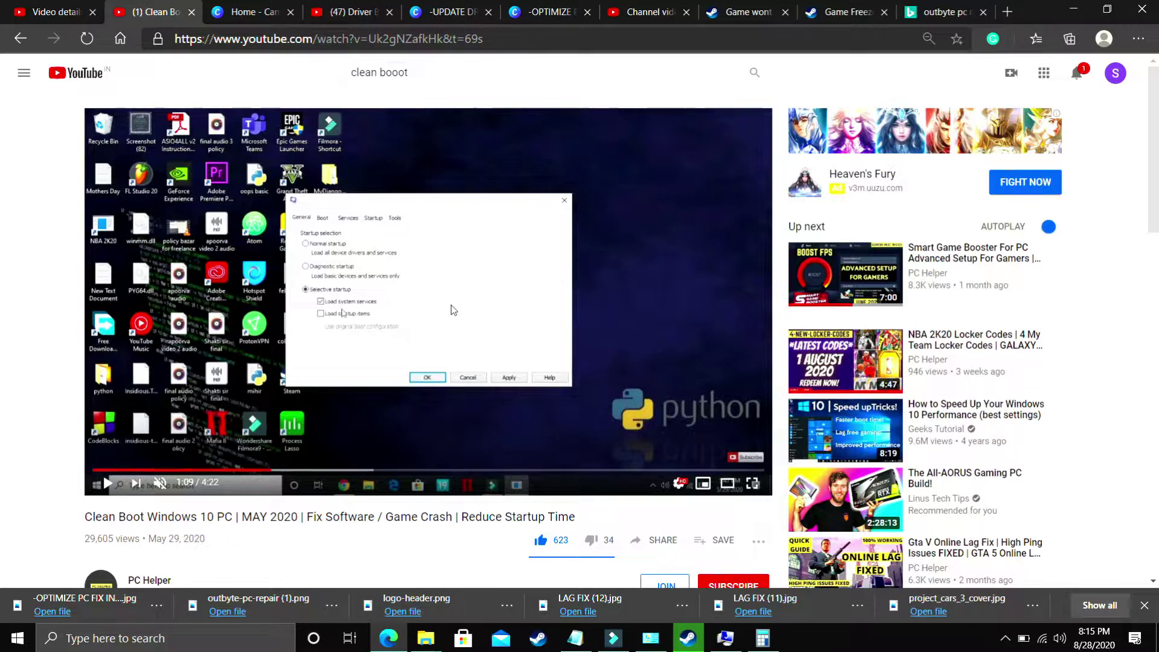
{"action": "key", "text": "ctrl+plus"}
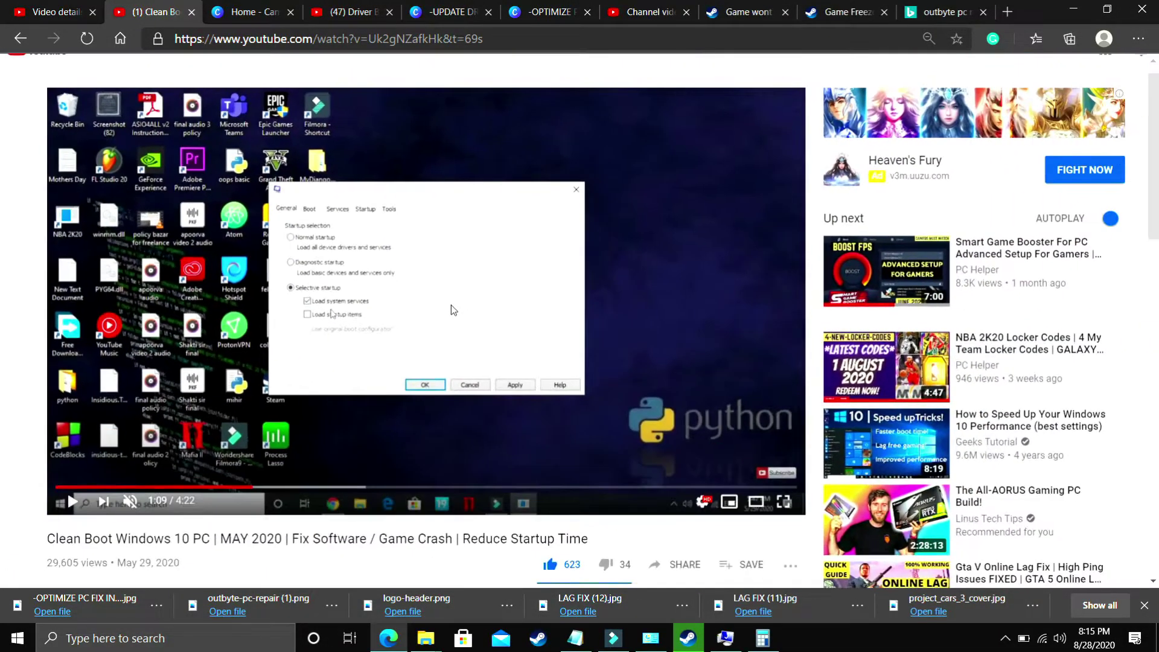
{"action": "key", "text": "ctrl+minus"}
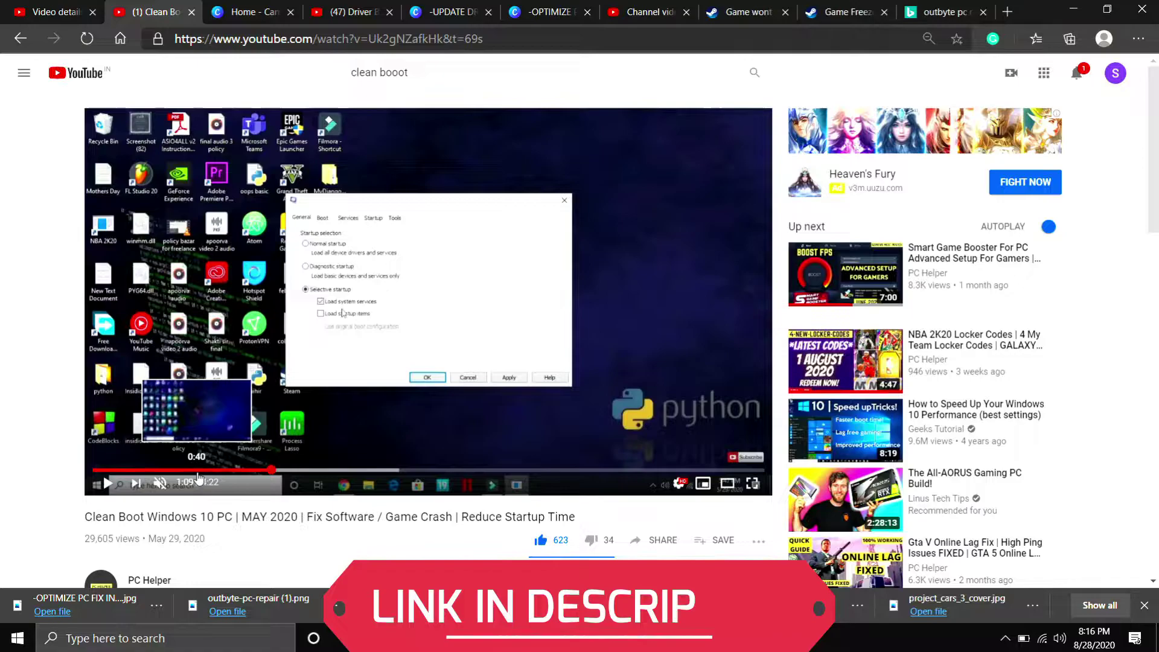
- Rewind the video to 0:27, where it explains the advantages of a clean boot
{"action": "left_click", "coordinate": [200, 471]}
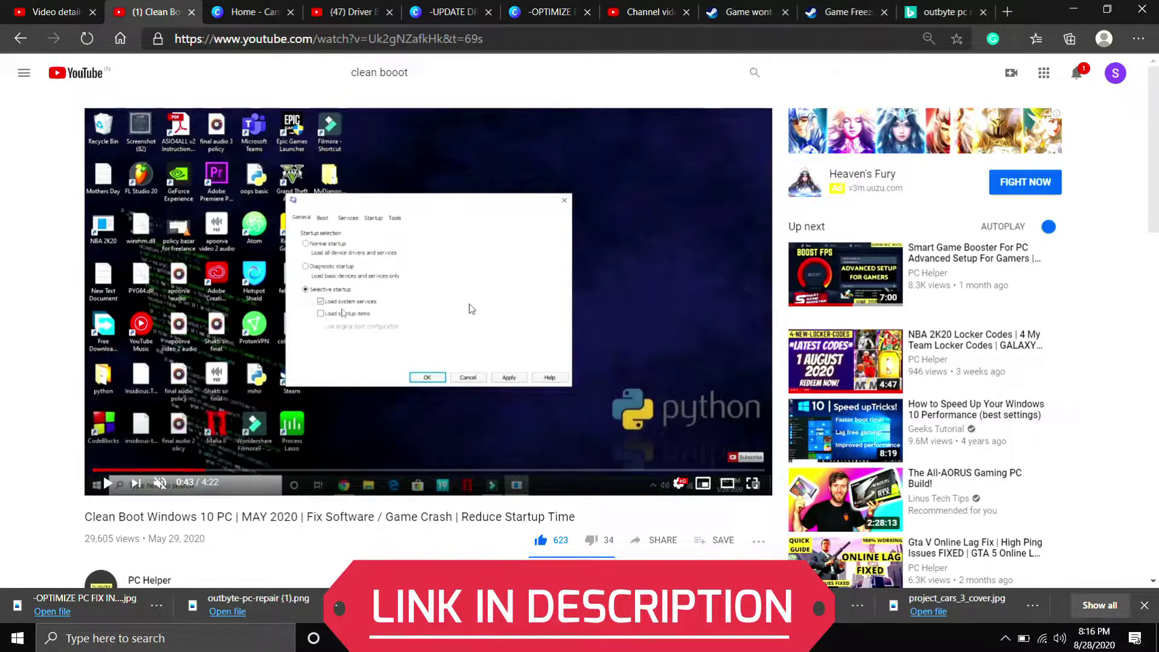
{"action": "scroll", "coordinate": [322, 425], "scroll_direction": "down", "scroll_amount": 2}
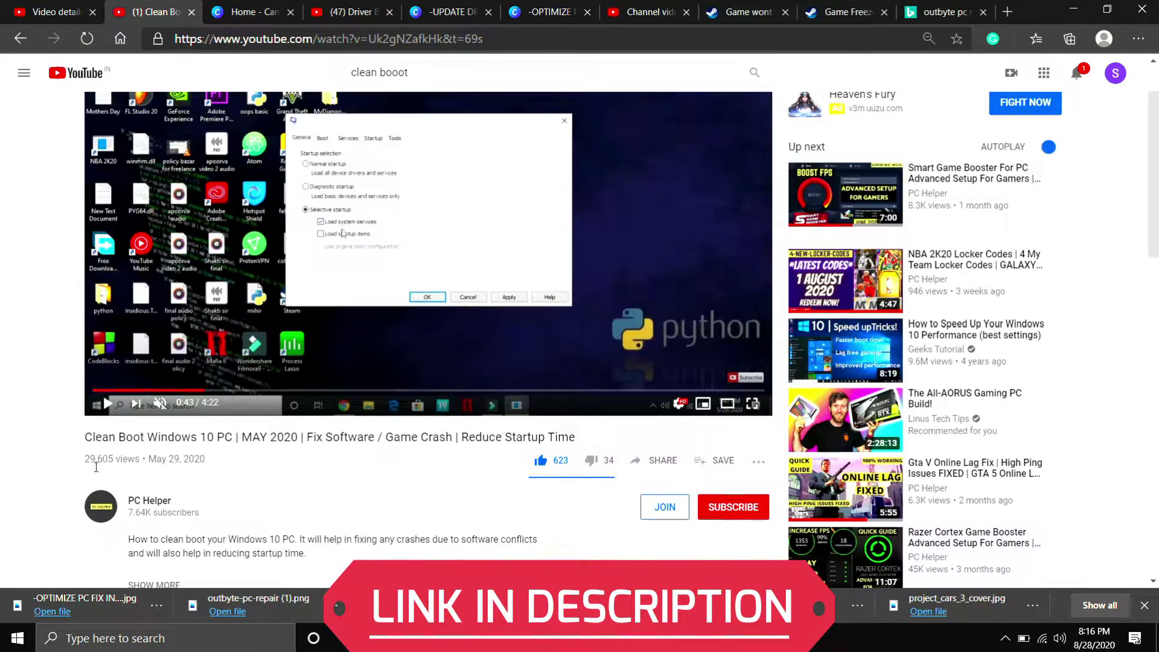
{"action": "triple_click", "coordinate": [78, 442]}
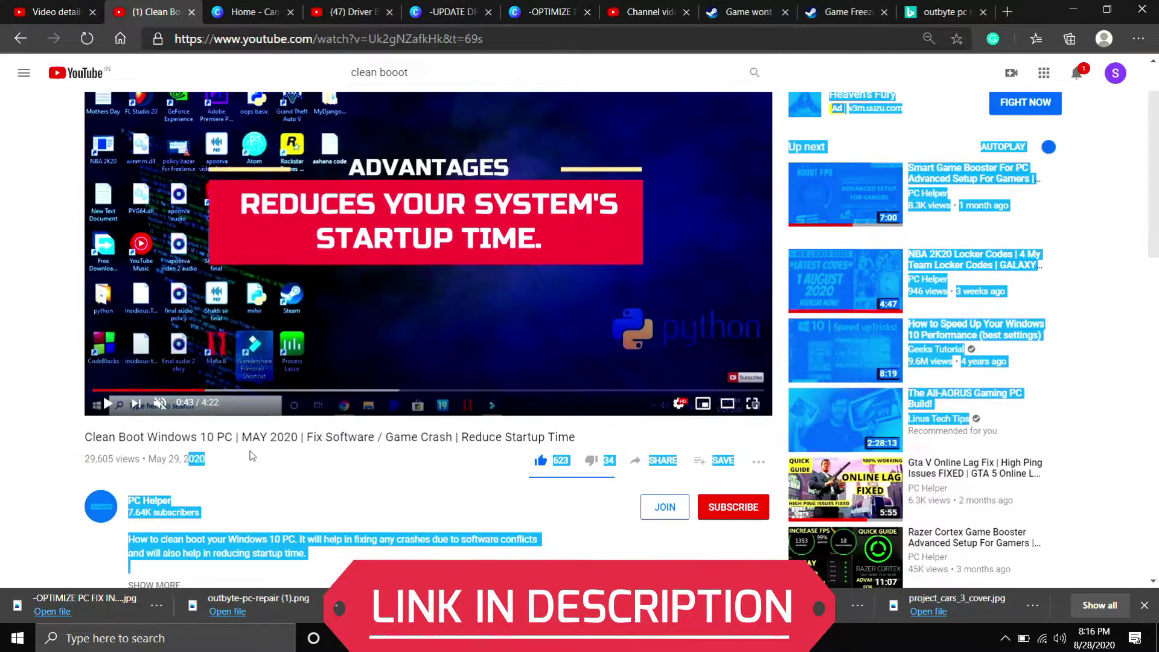
{"action": "left_click", "coordinate": [273, 450]}
{"action": "scroll", "coordinate": [288, 429], "scroll_direction": "up", "scroll_amount": 2}
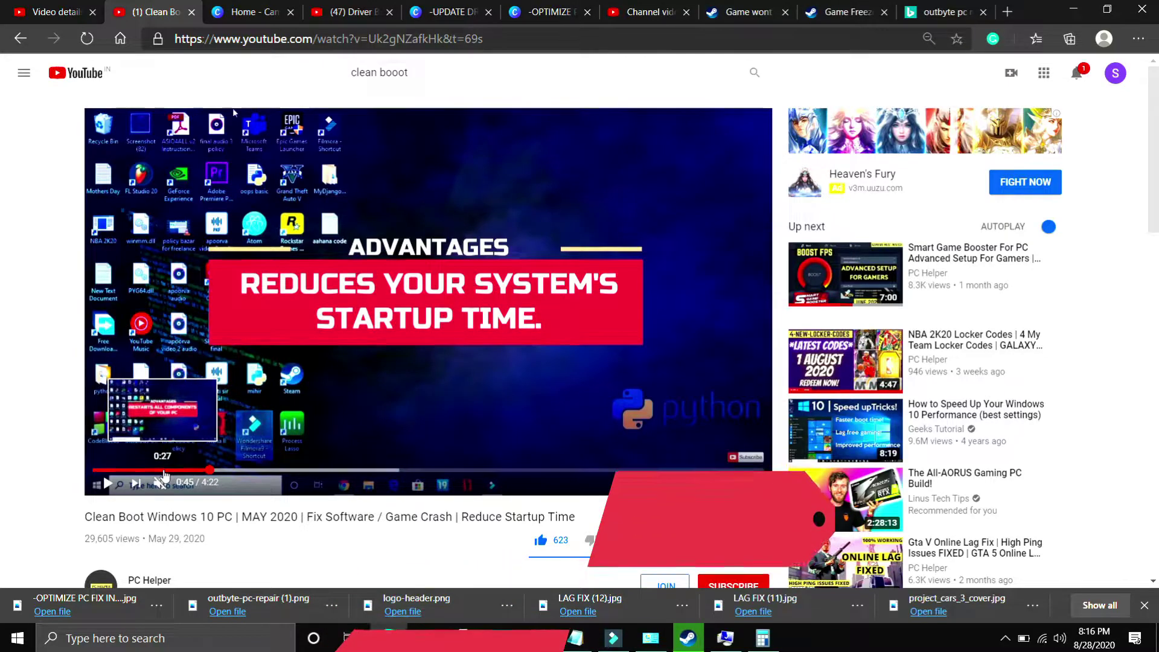
{"action": "left_click", "coordinate": [162, 470]}
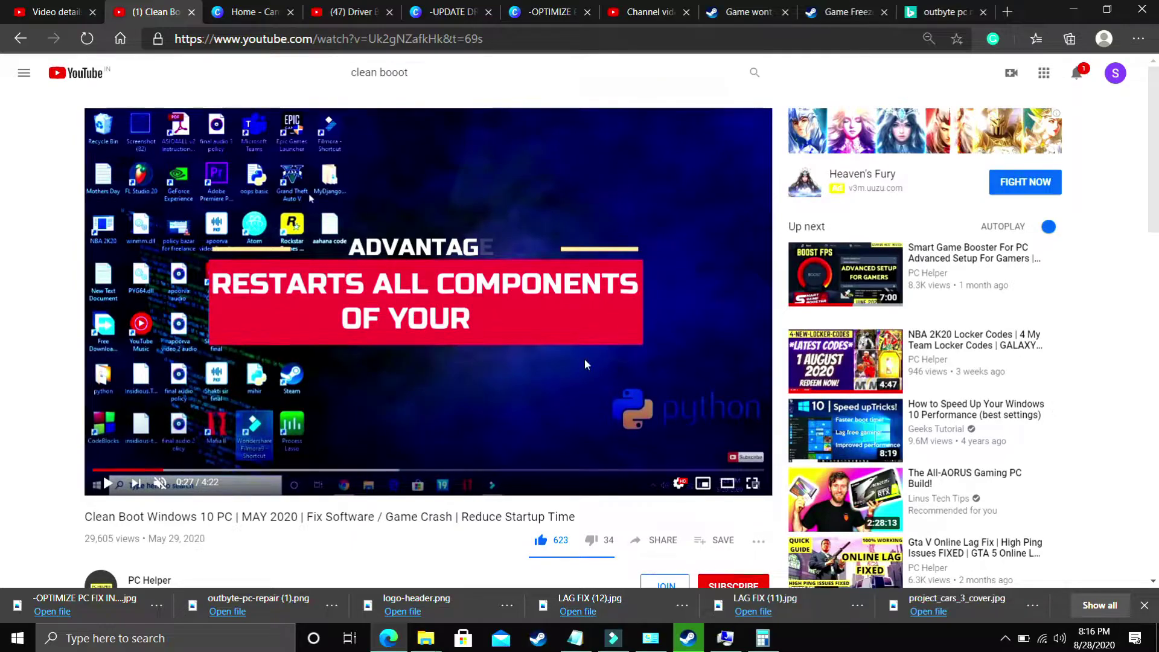
{"action": "scroll", "coordinate": [623, 448], "scroll_direction": "down", "scroll_amount": 1}
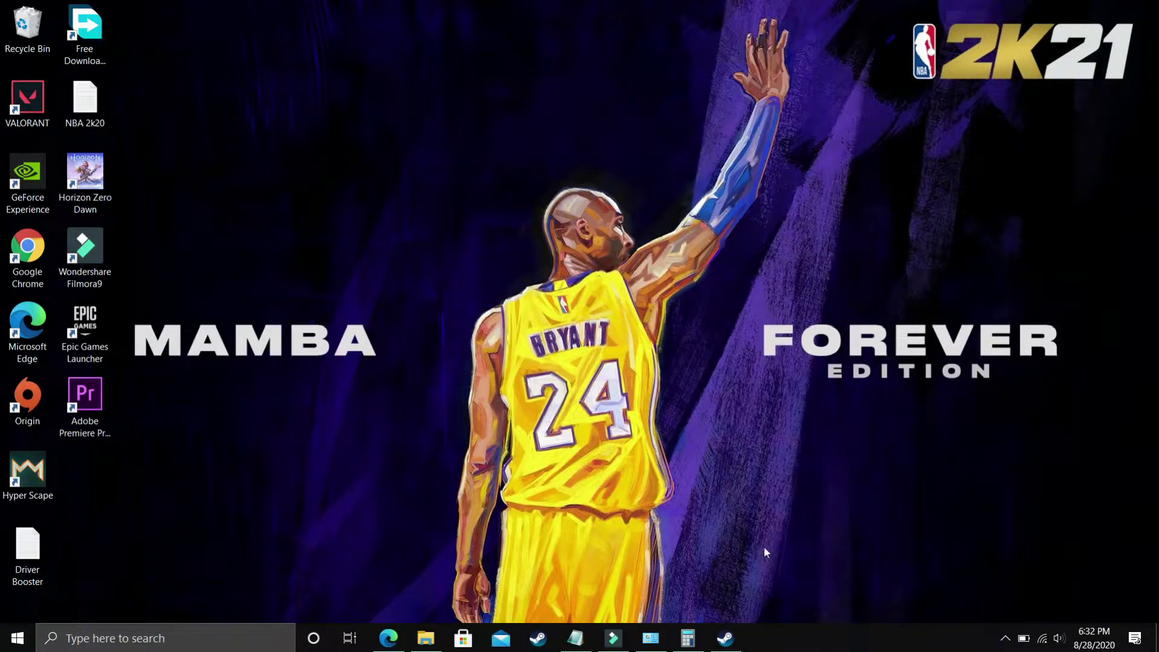
- Open NBA 2K20's Properties from the Steam Library list
{"action": "left_click", "coordinate": [726, 640]}
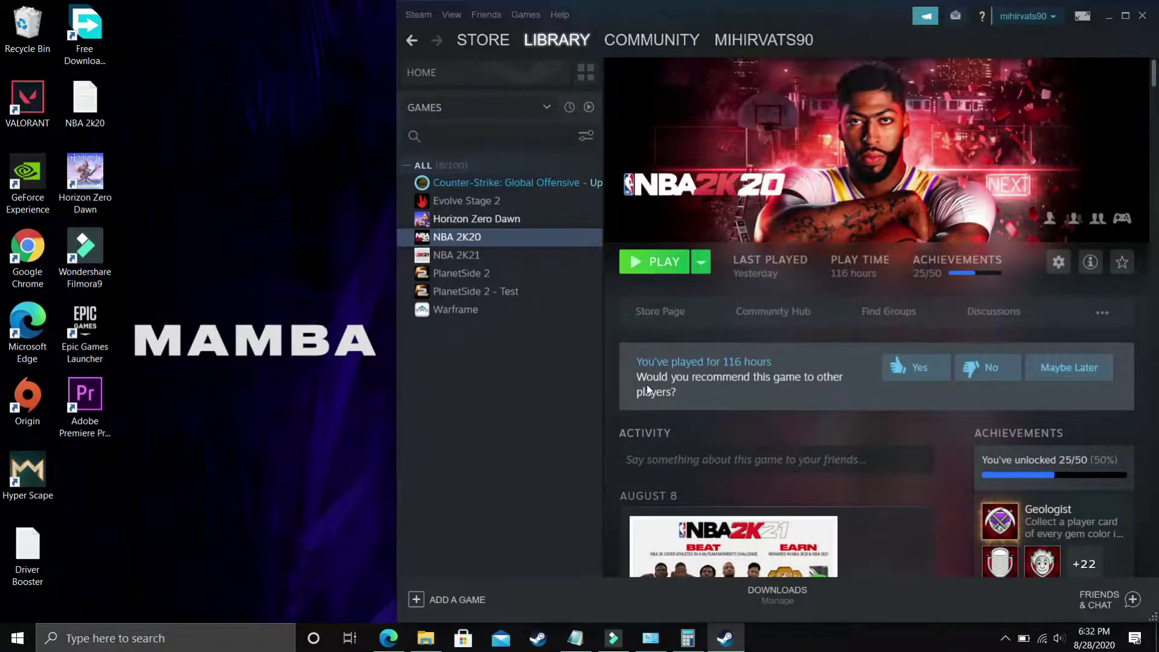
{"action": "right_click", "coordinate": [453, 236]}
{"action": "left_click", "coordinate": [483, 337]}
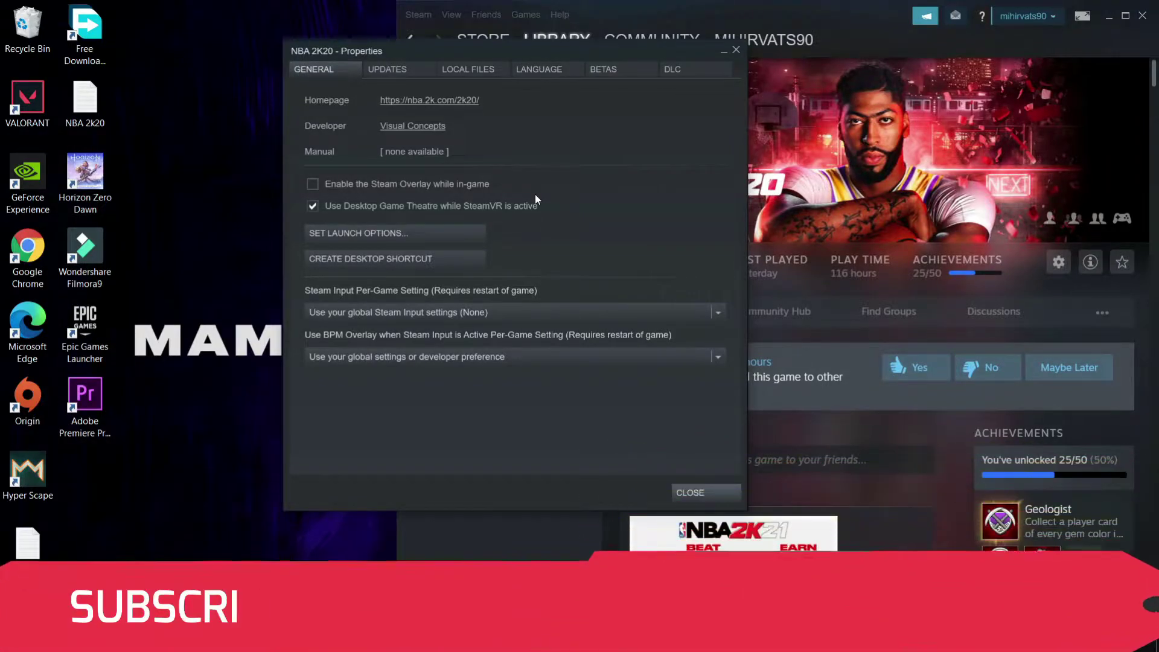
- Verify the integrity of NBA 2K20's game files from the Local Files tab
{"action": "left_click", "coordinate": [445, 77]}
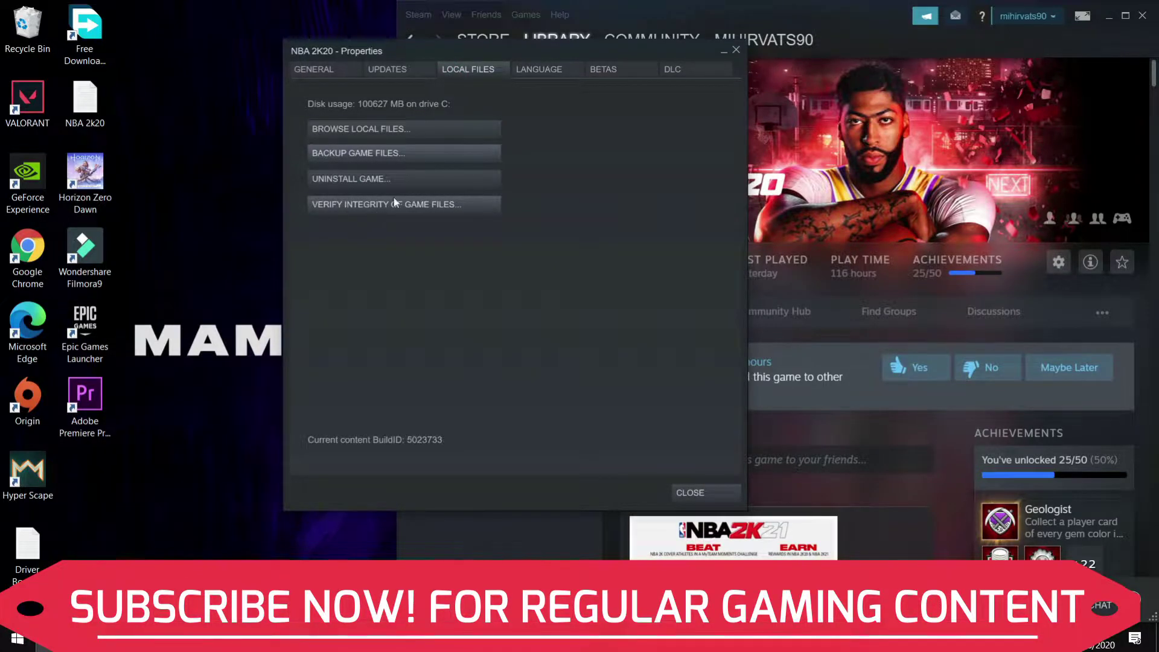
{"action": "left_click", "coordinate": [352, 209]}
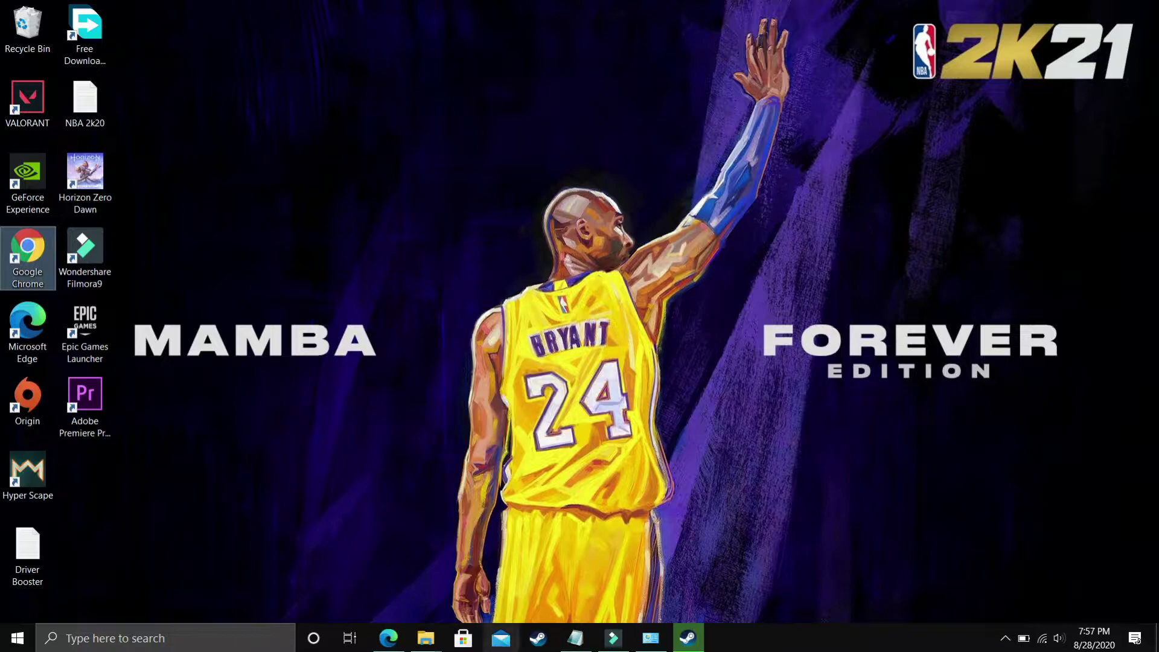
- Open the Virtual Memory dialog via This PC Properties, Advanced system settings and Performance Settings
{"action": "mouse_move", "coordinate": [426, 638]}
{"action": "left_click", "coordinate": [346, 573]}
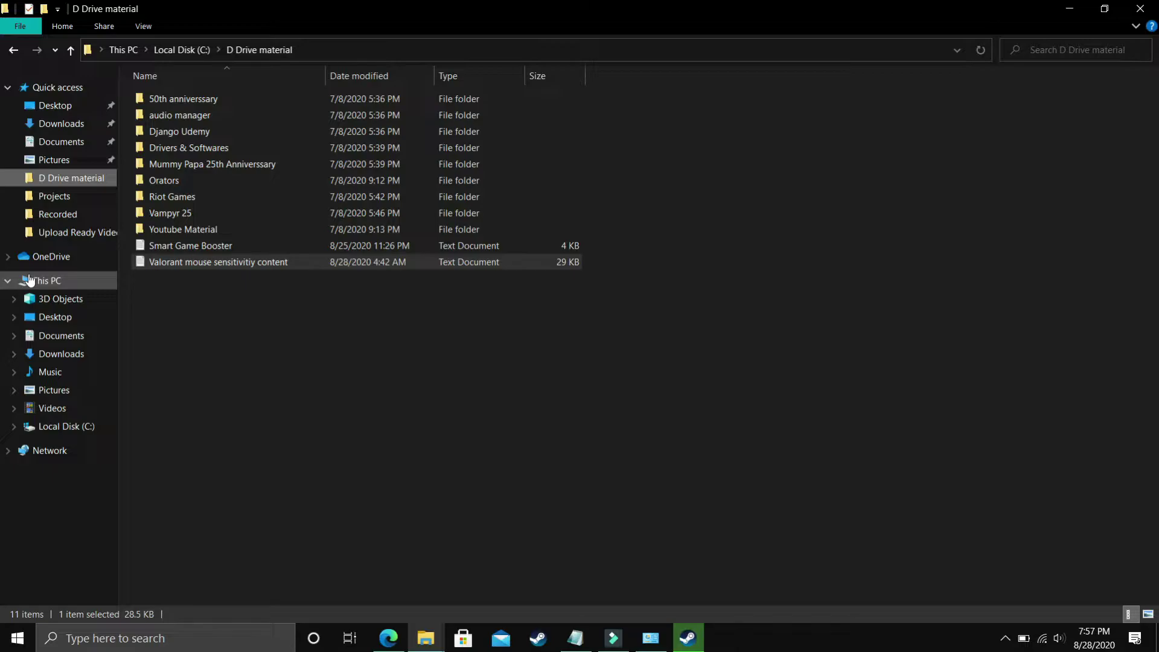
{"action": "right_click", "coordinate": [29, 280]}
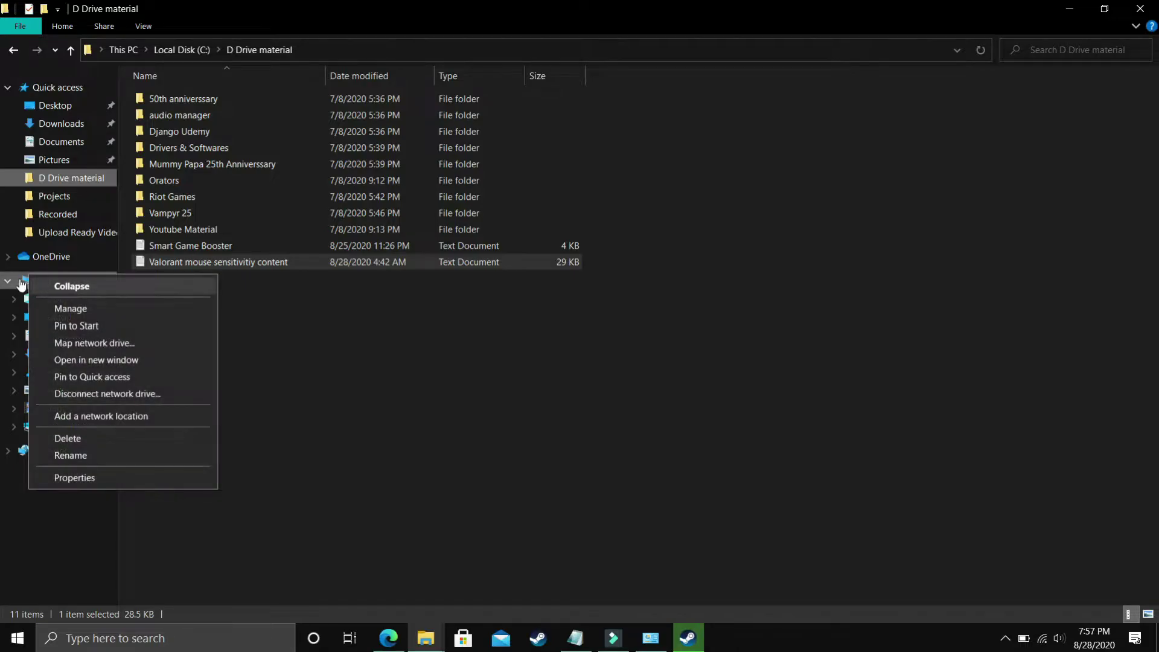
{"action": "left_click", "coordinate": [65, 478]}
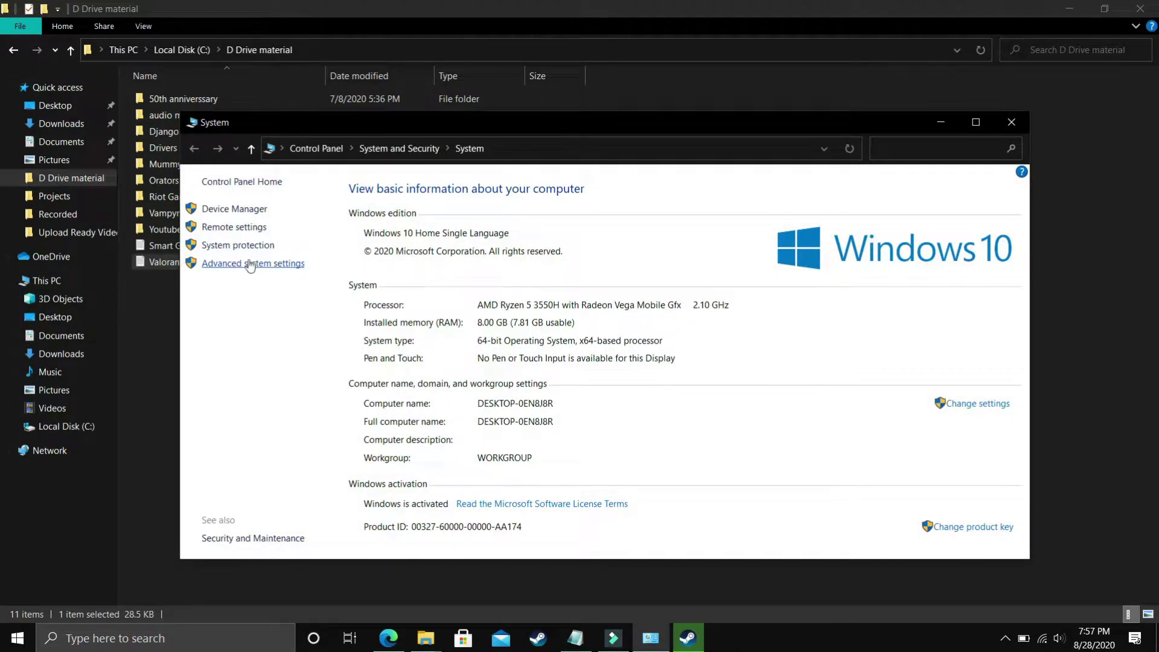
{"action": "left_click", "coordinate": [246, 264]}
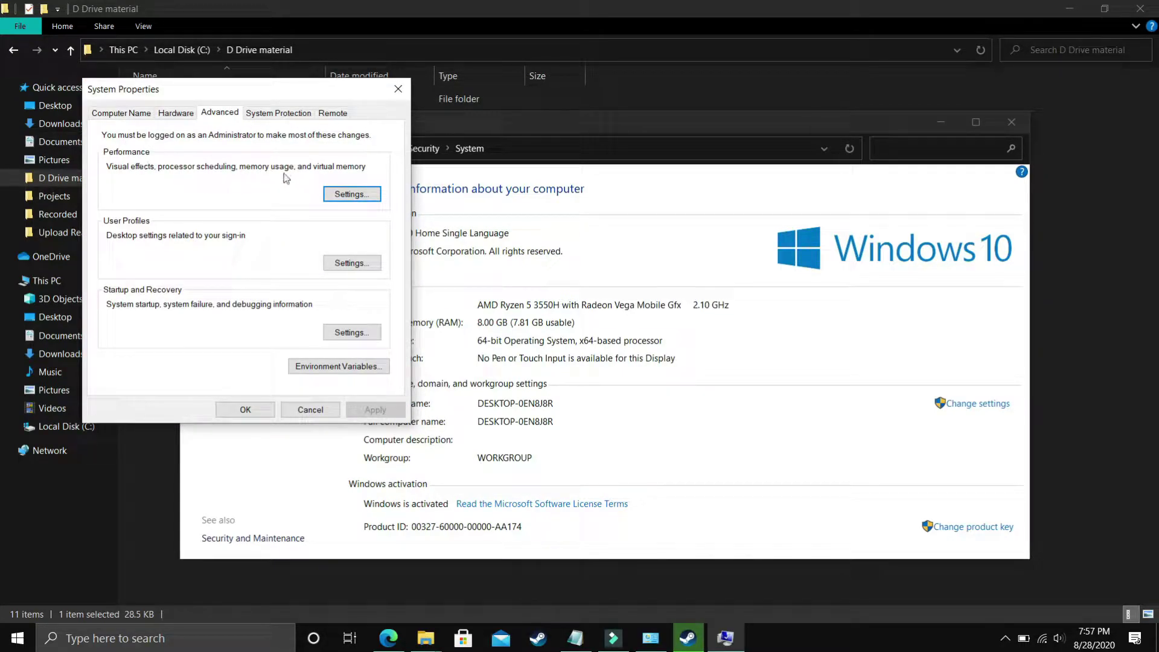
{"action": "left_click", "coordinate": [352, 194]}
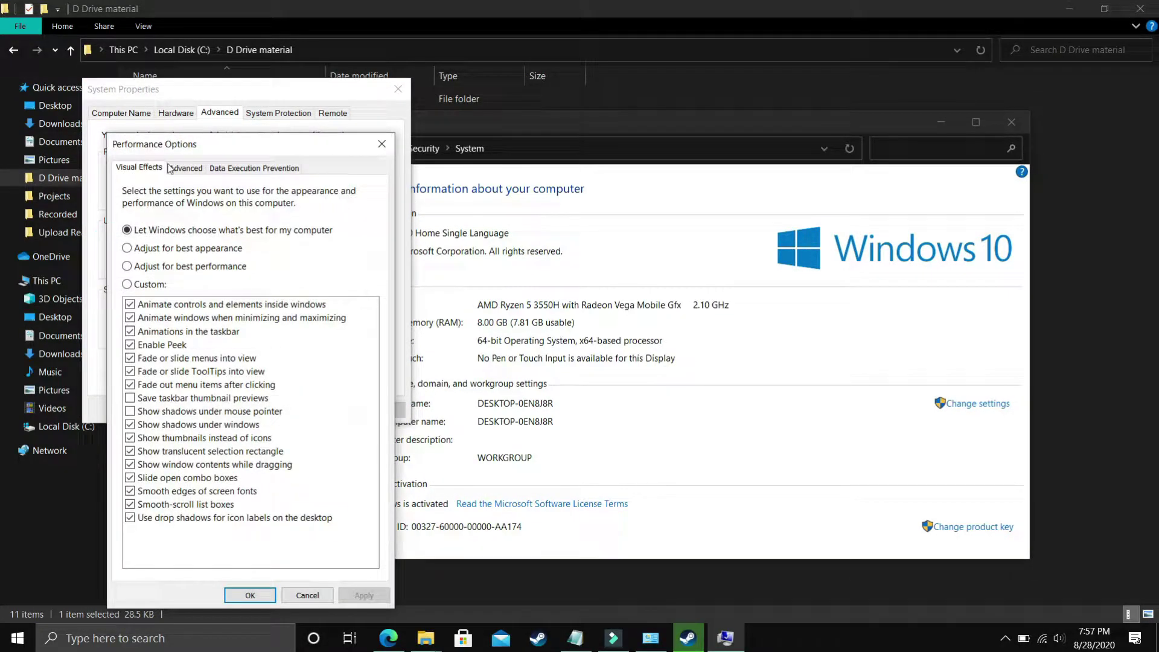
{"action": "left_click", "coordinate": [187, 169]}
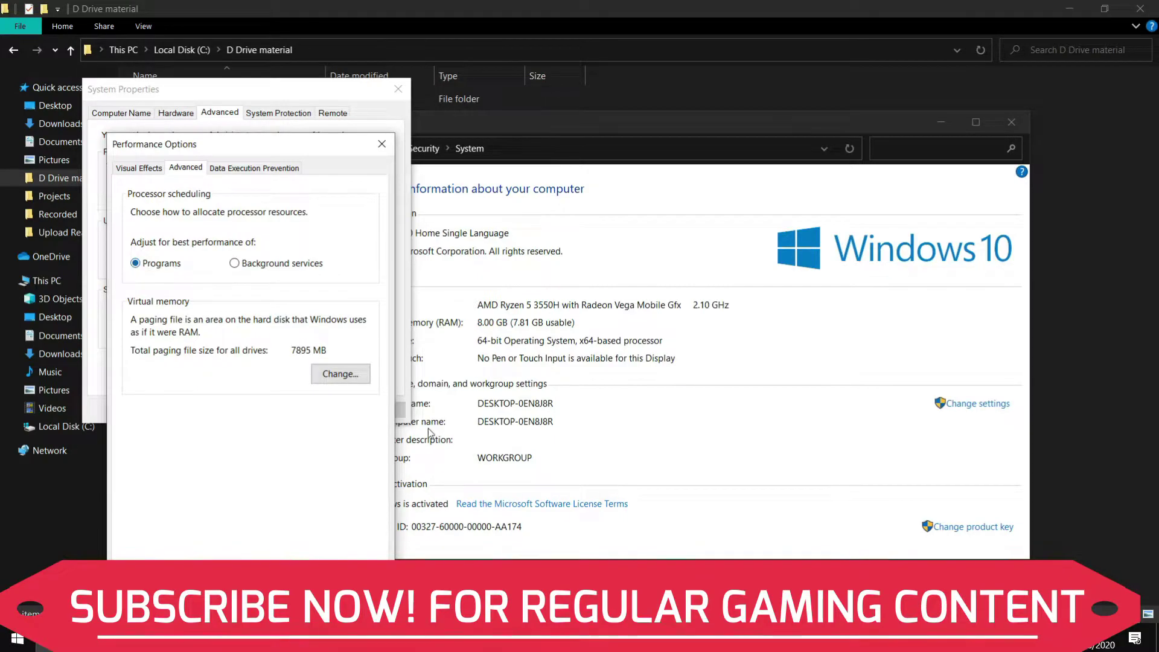
{"action": "left_click", "coordinate": [339, 377]}
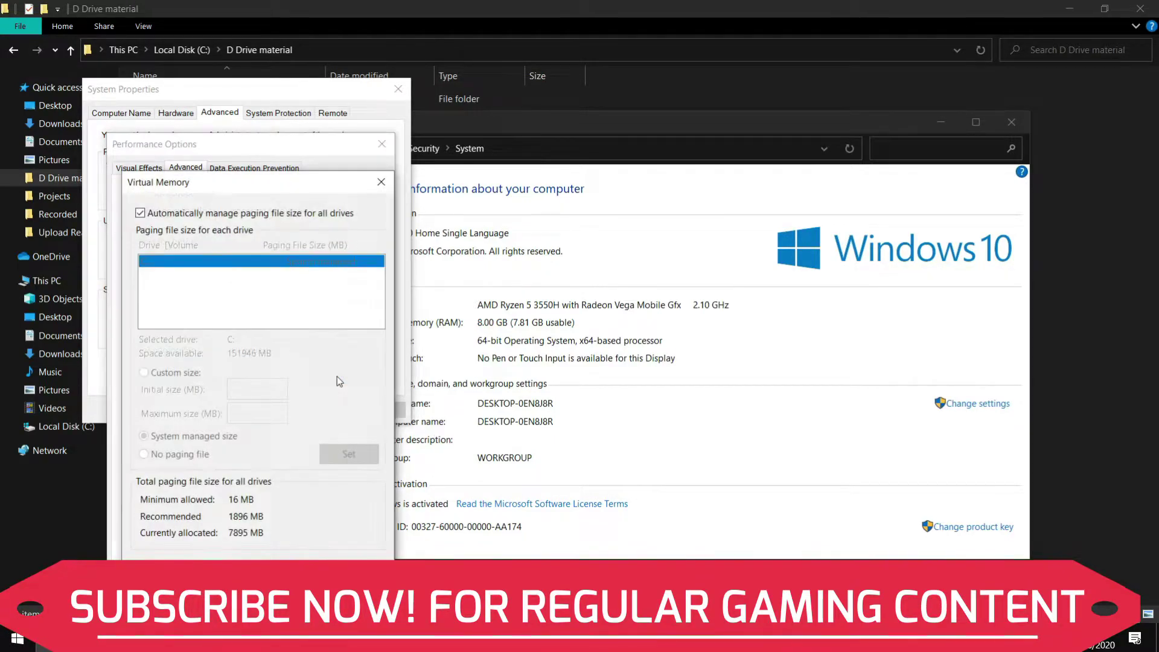
- Turn off automatic paging for C: and enter a custom initial size of 1896 MB
{"action": "left_click", "coordinate": [162, 215]}
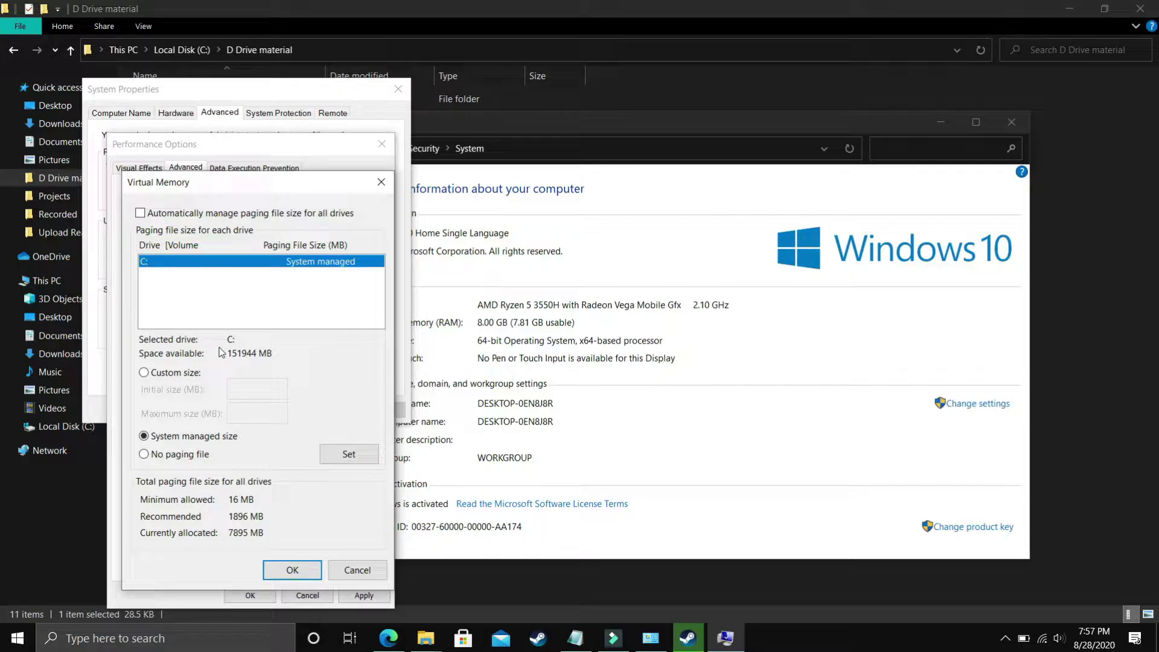
{"action": "left_click", "coordinate": [163, 373]}
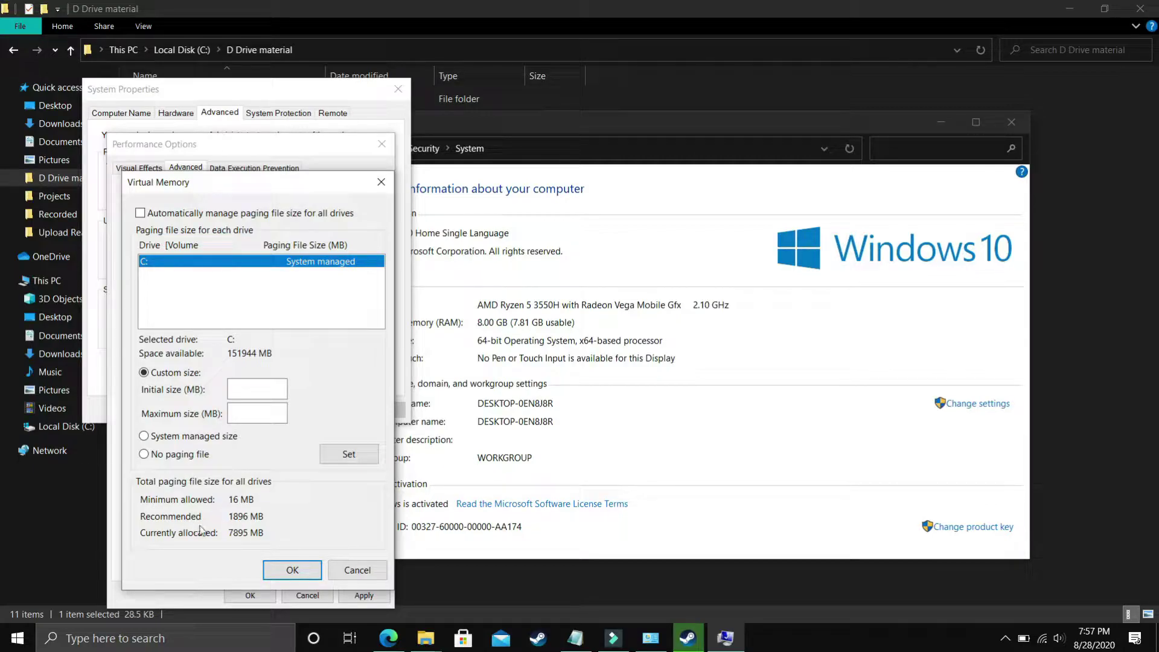
{"action": "left_click", "coordinate": [243, 387]}
{"action": "type", "text": "1896"}
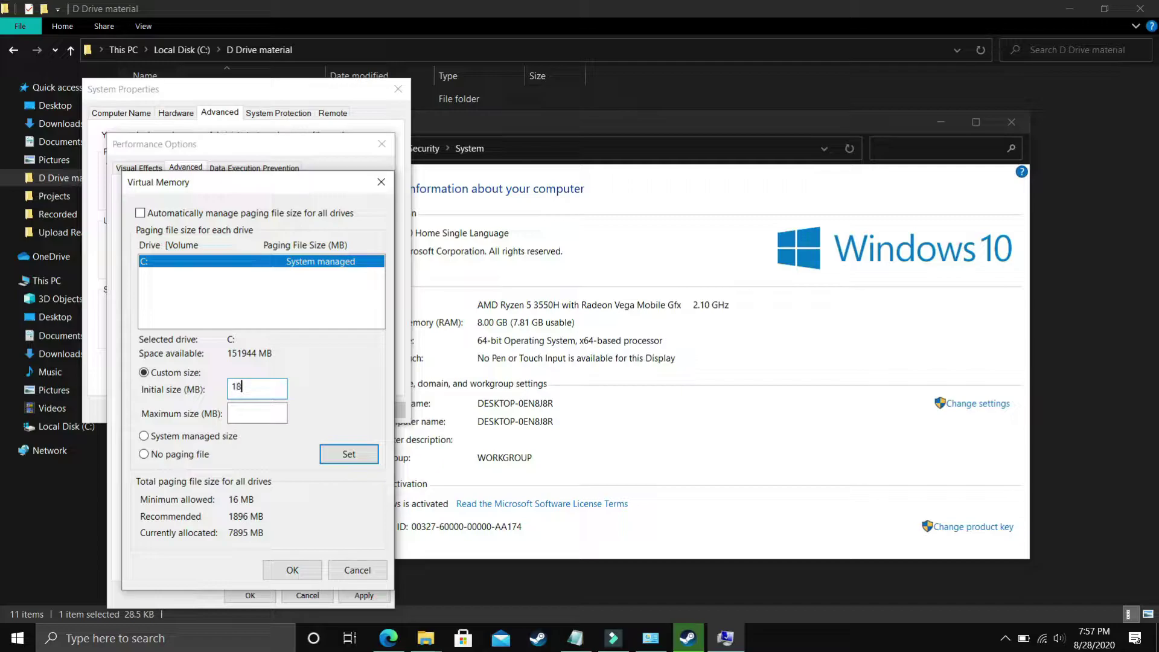
{"action": "left_click", "coordinate": [256, 413]}
- Open Calculator and compute 8 × 1024 = 8192 MB for the maximum paging size
{"action": "left_click", "coordinate": [147, 643]}
{"action": "type", "text": "ca"}
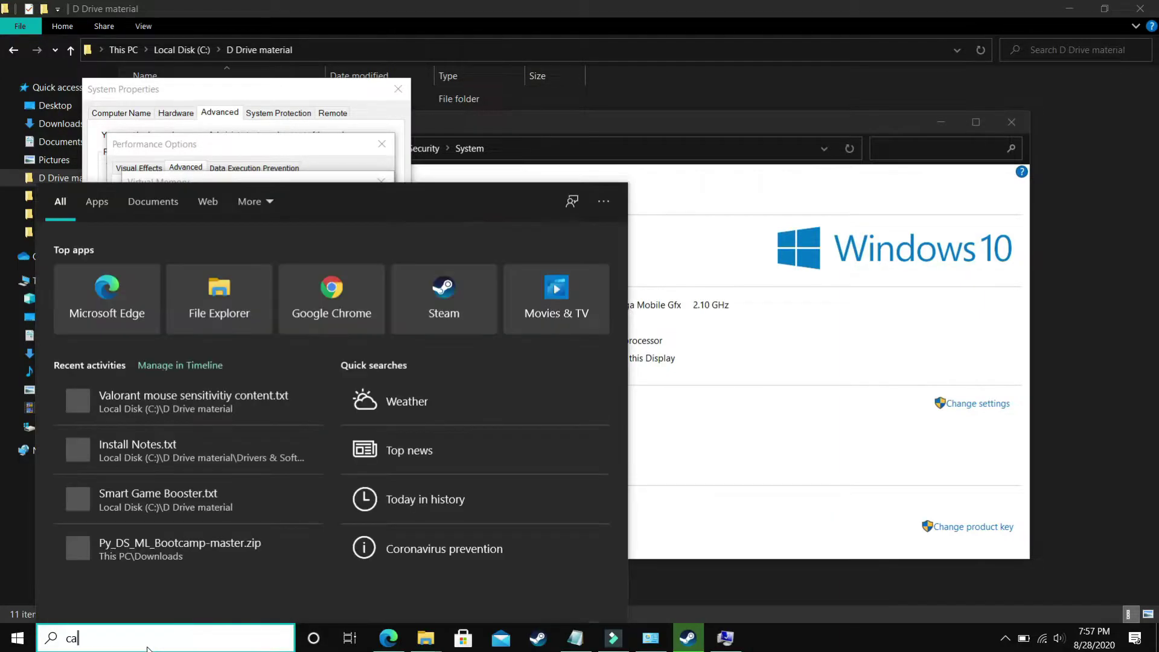
{"action": "key", "text": "Return"}
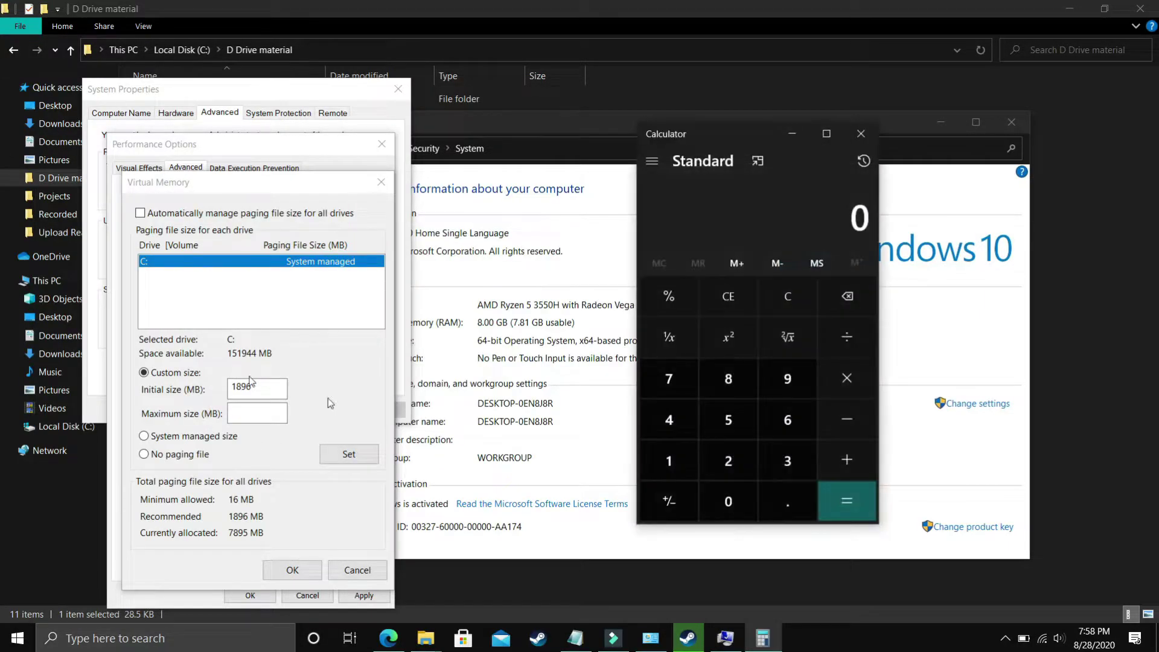
{"action": "key", "text": "8"}
{"action": "type", "text": "1024"}
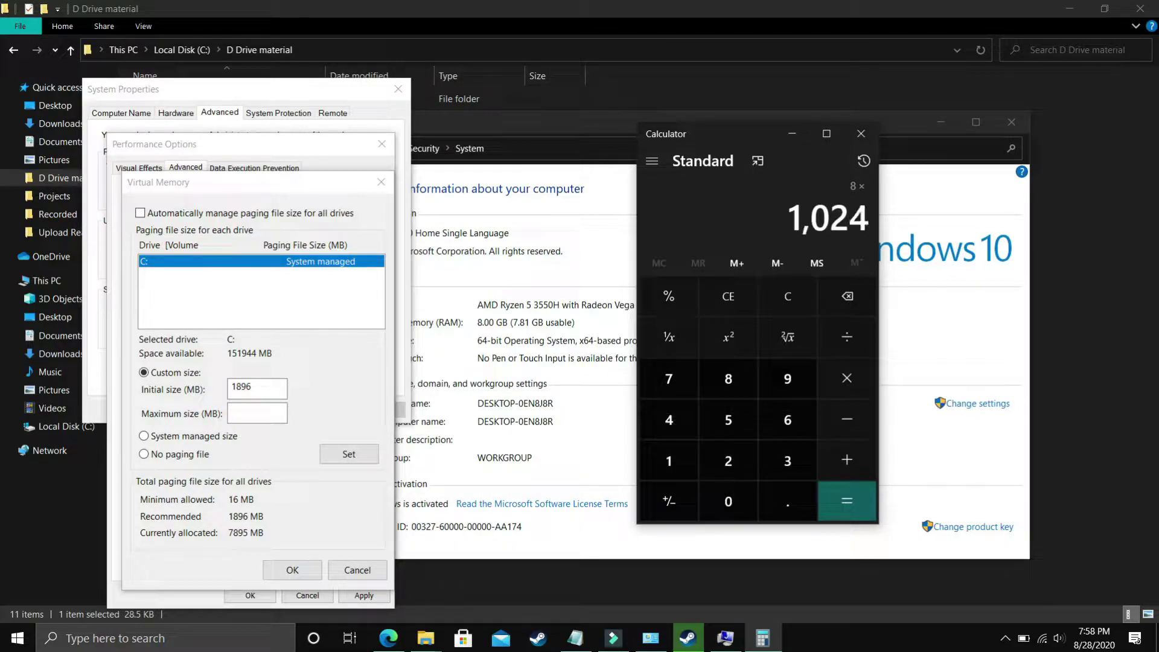
{"action": "key", "text": "Return"}
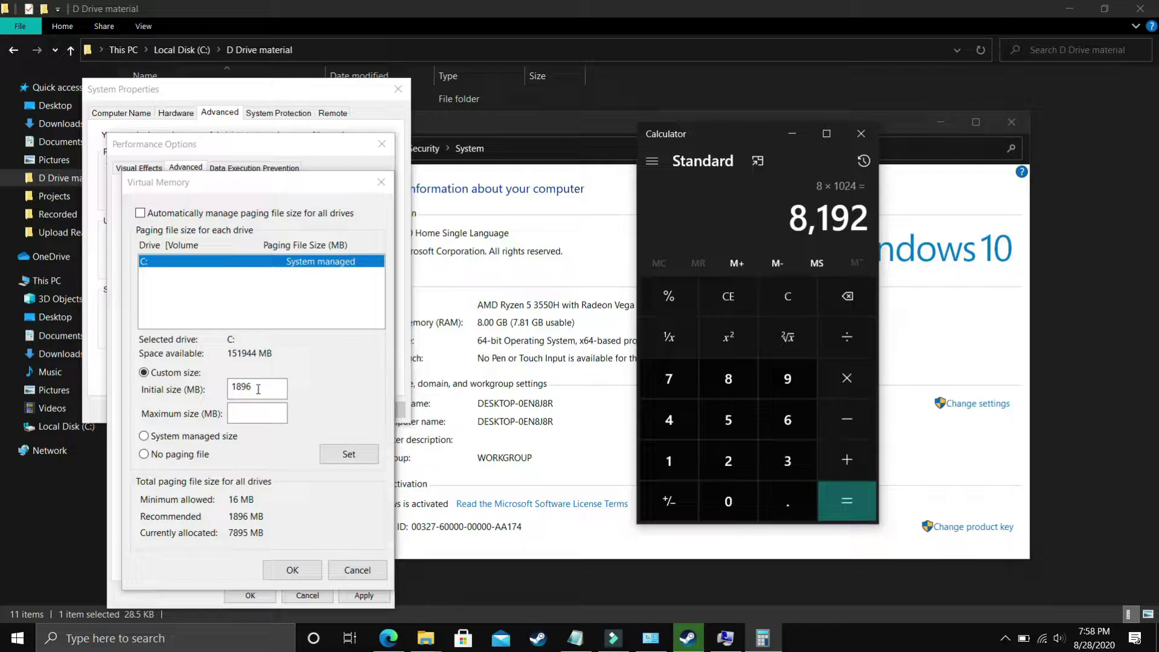
{"action": "left_click", "coordinate": [258, 417]}
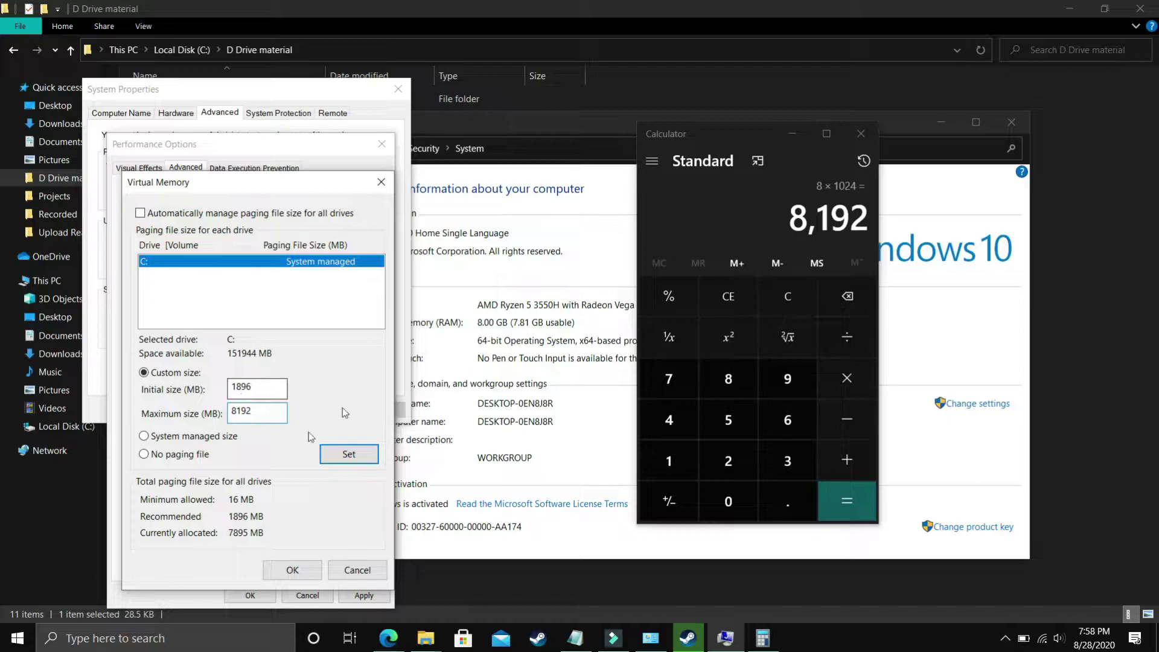
- Calculate 16 × 1024, 32 × 1024 and finally 12 × 1024 = 12,288
{"action": "left_click", "coordinate": [788, 294]}
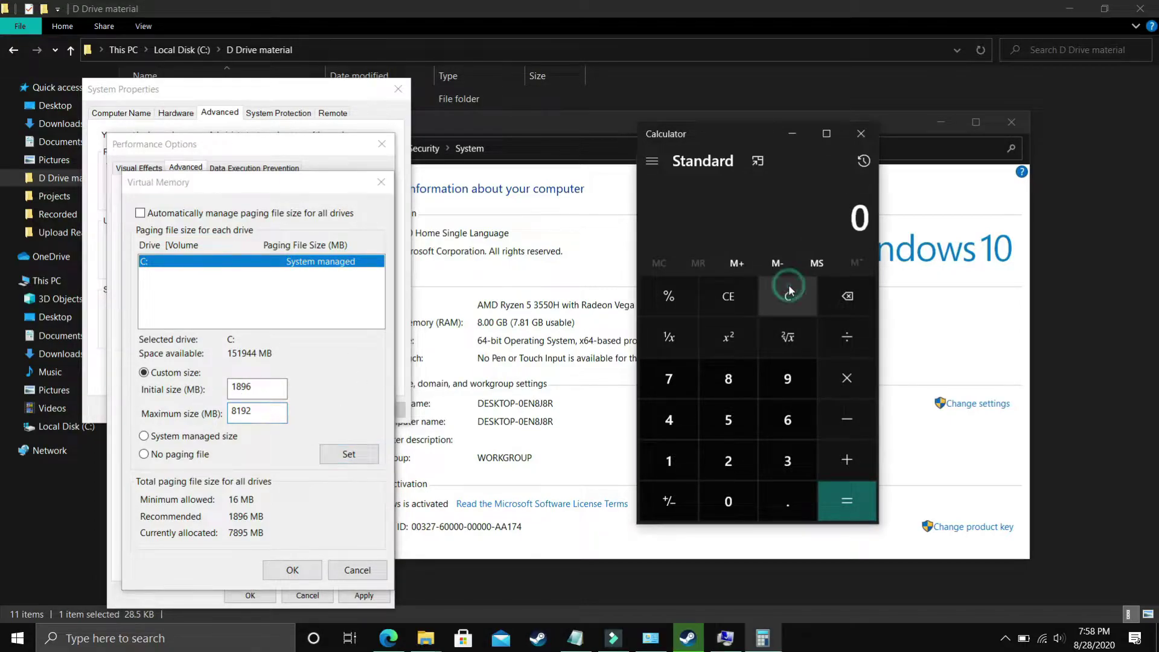
{"action": "type", "text": "16*10"}
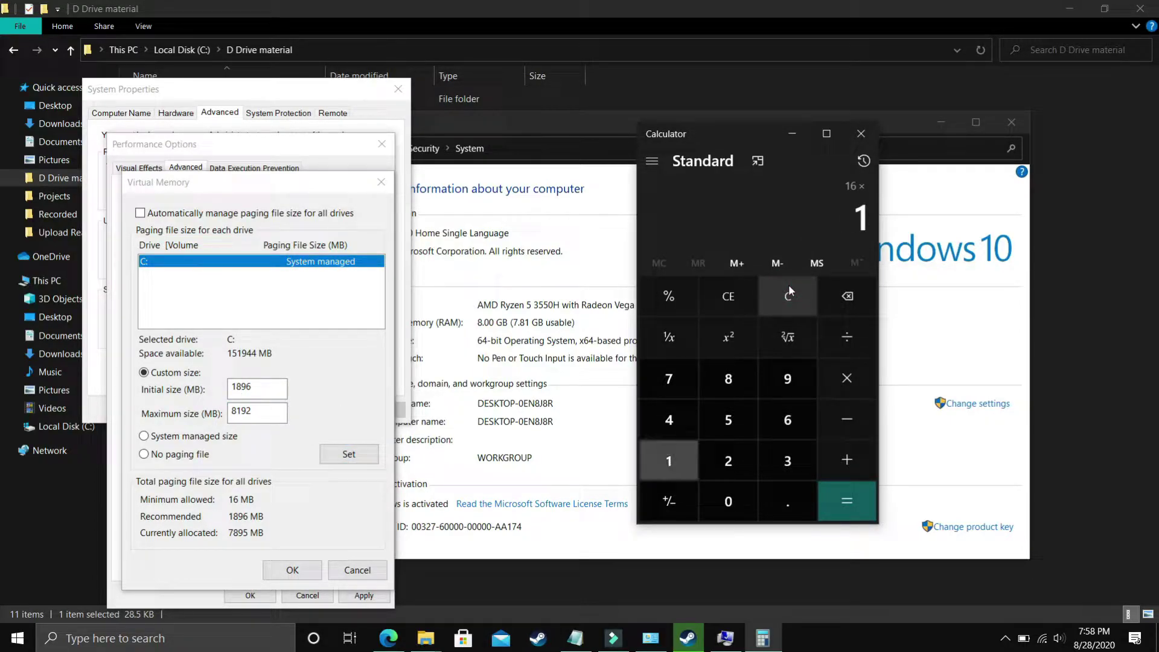
{"action": "type", "text": "24"}
{"action": "key", "text": "Return"}
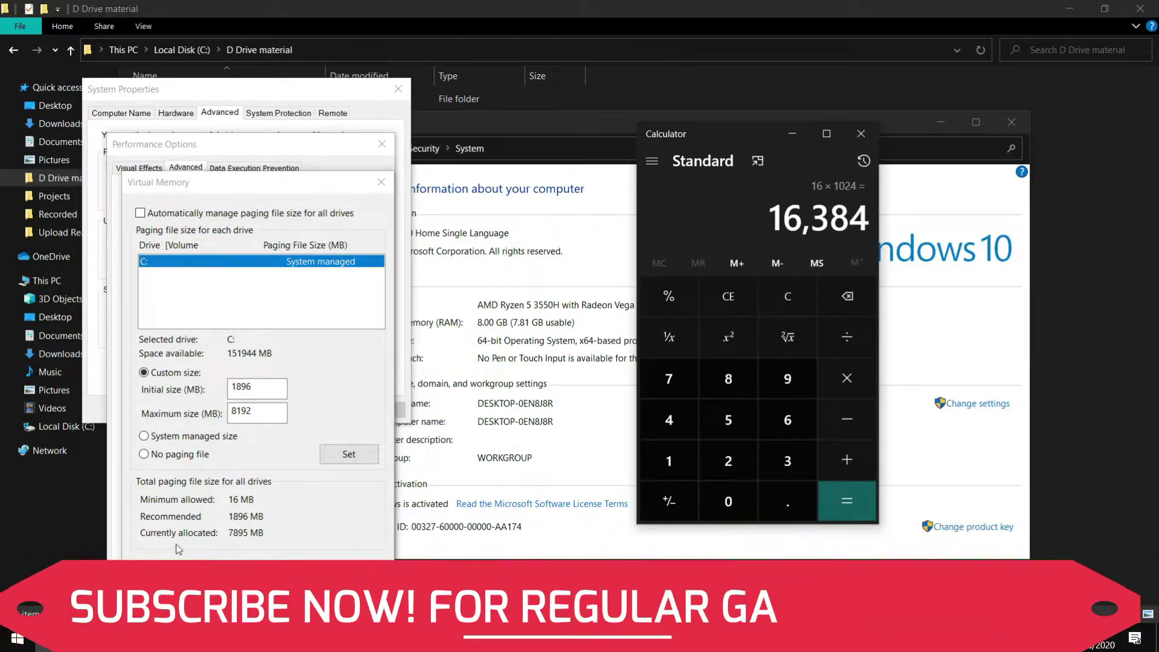
{"action": "left_click", "coordinate": [791, 306]}
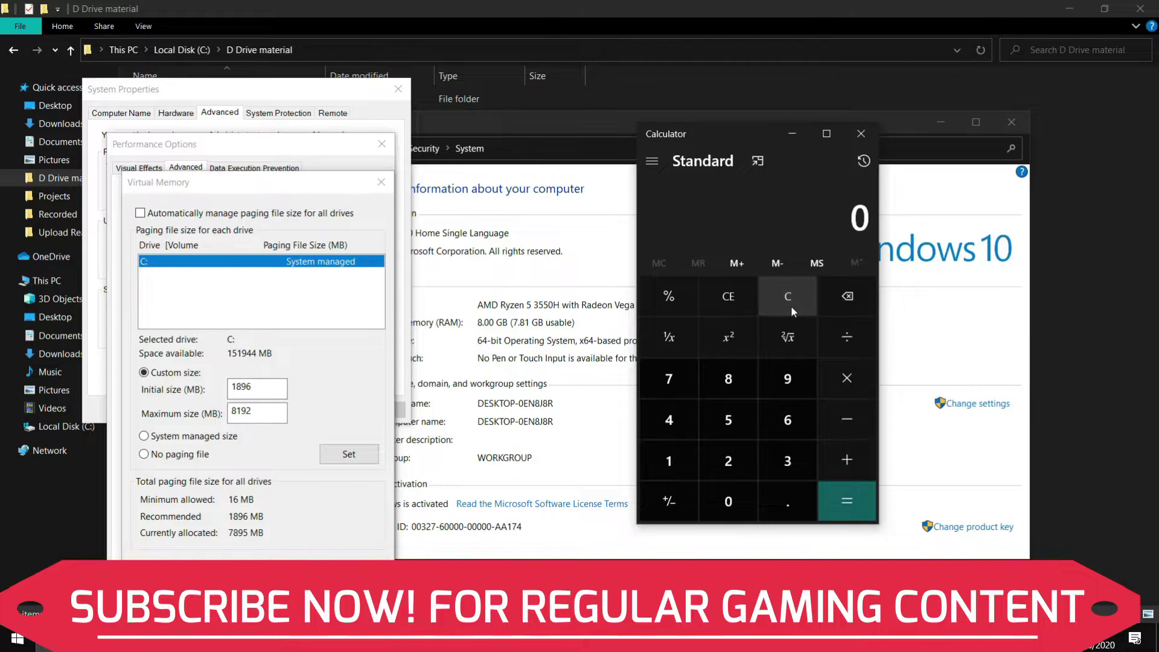
{"action": "type", "text": "32"}
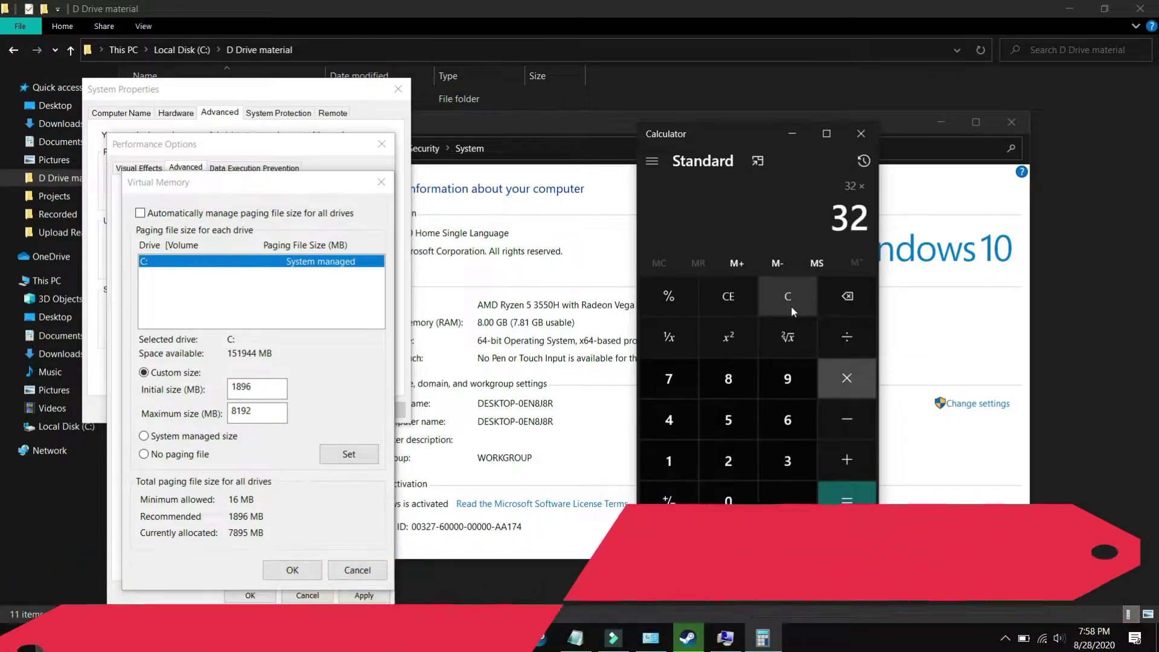
{"action": "key", "text": "asterisk"}
{"action": "type", "text": "1024"}
{"action": "key", "text": "Return"}
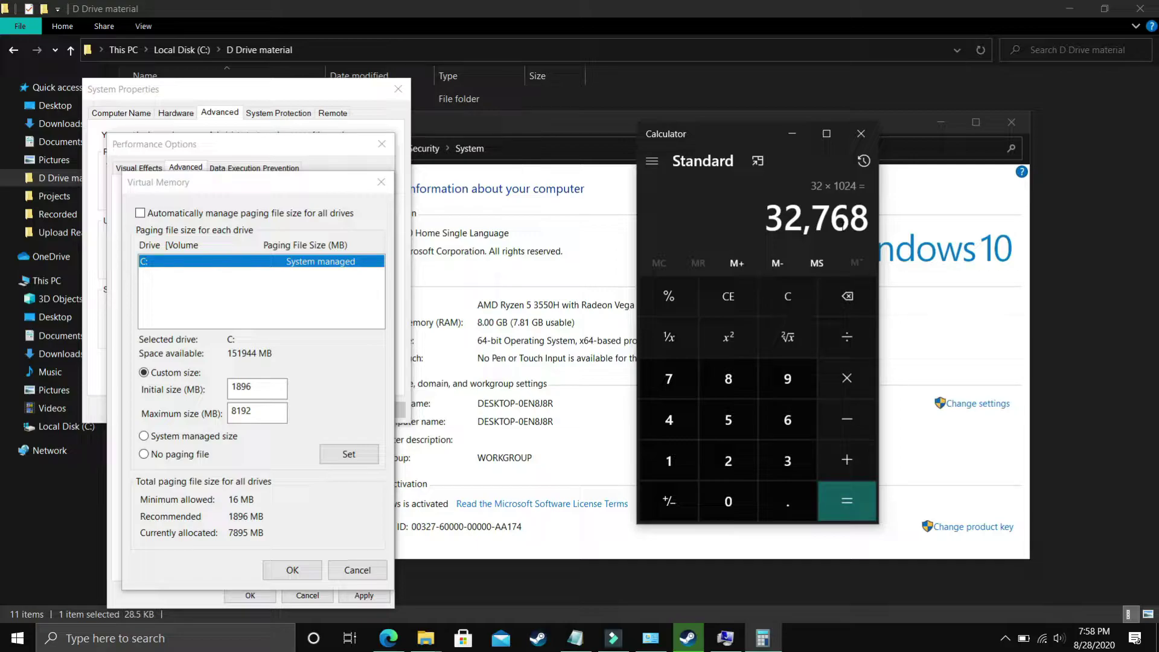
{"action": "key", "text": "BackSpace"}
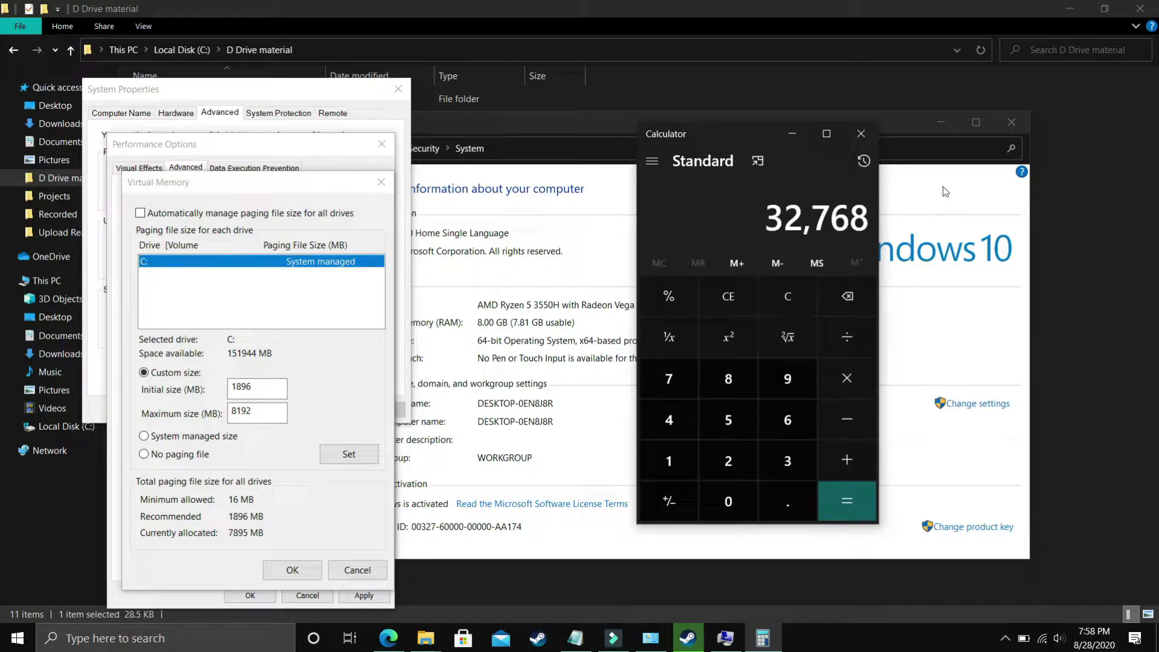
{"action": "left_click", "coordinate": [788, 295]}
{"action": "type", "text": "12"}
{"action": "type", "text": "*1024"}
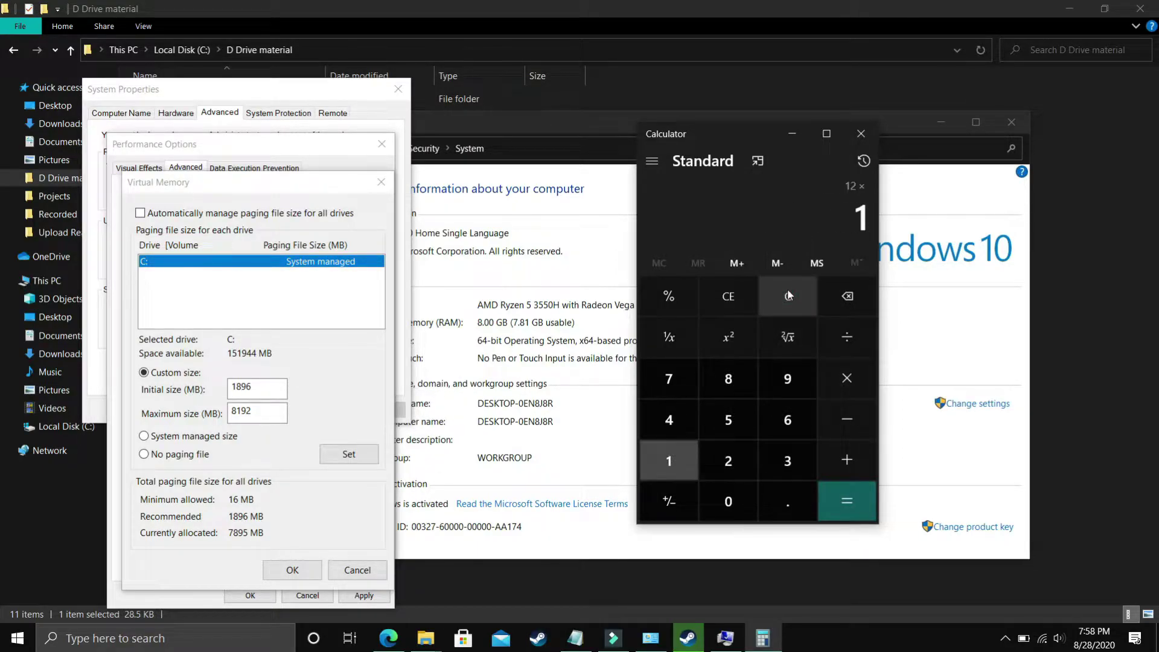
{"action": "key", "text": "Return"}
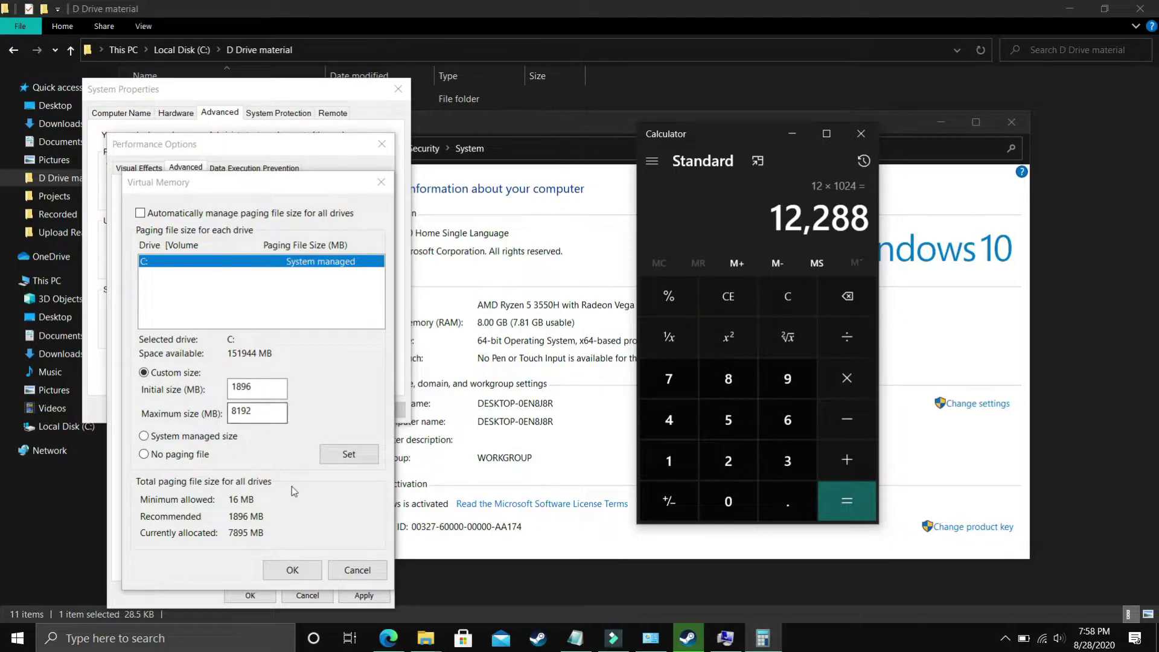
- Confirm the Virtual Memory sizes, acknowledge the restart notice, and apply Performance Options
{"action": "left_click", "coordinate": [293, 570]}
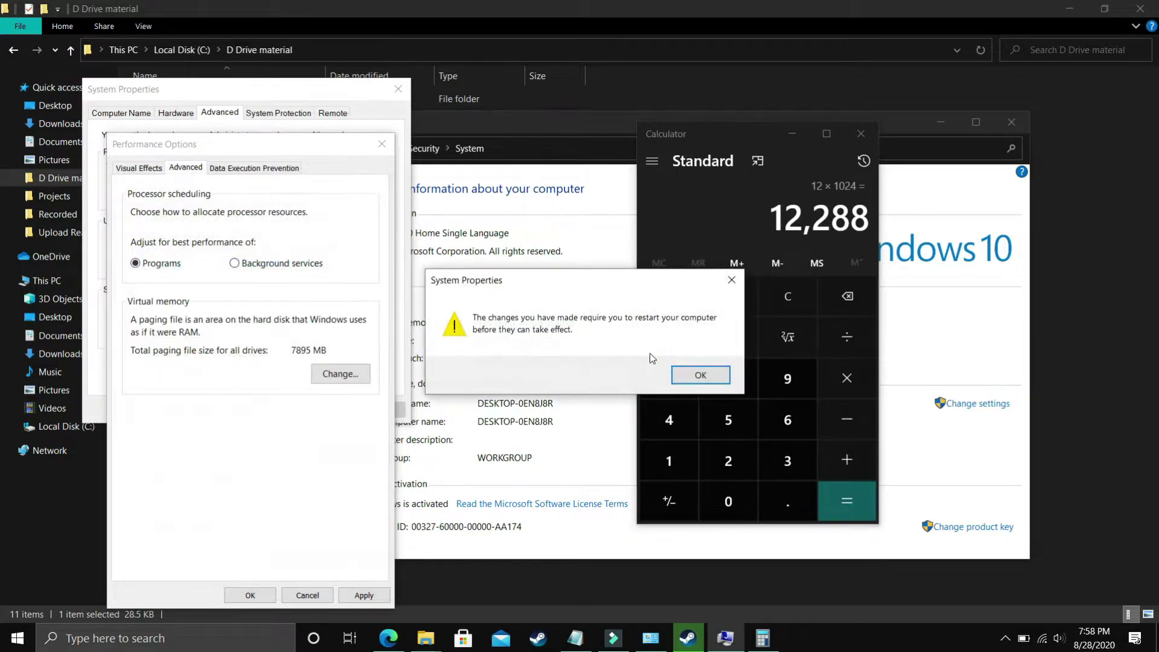
{"action": "left_click", "coordinate": [700, 375]}
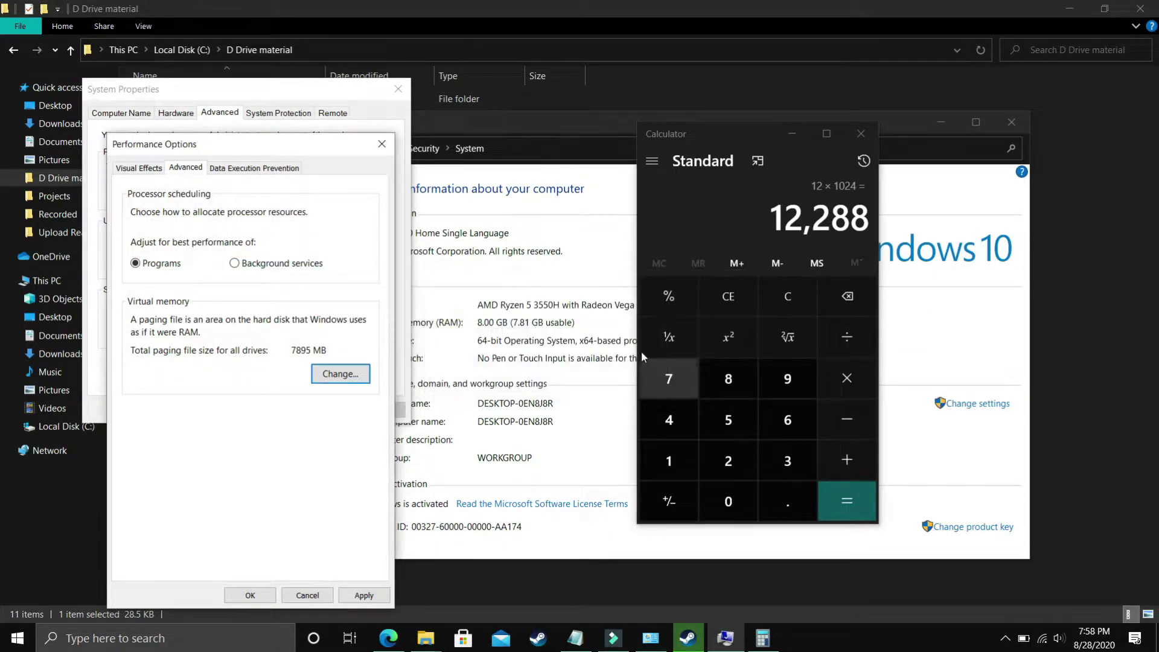
{"action": "left_click", "coordinate": [362, 597]}
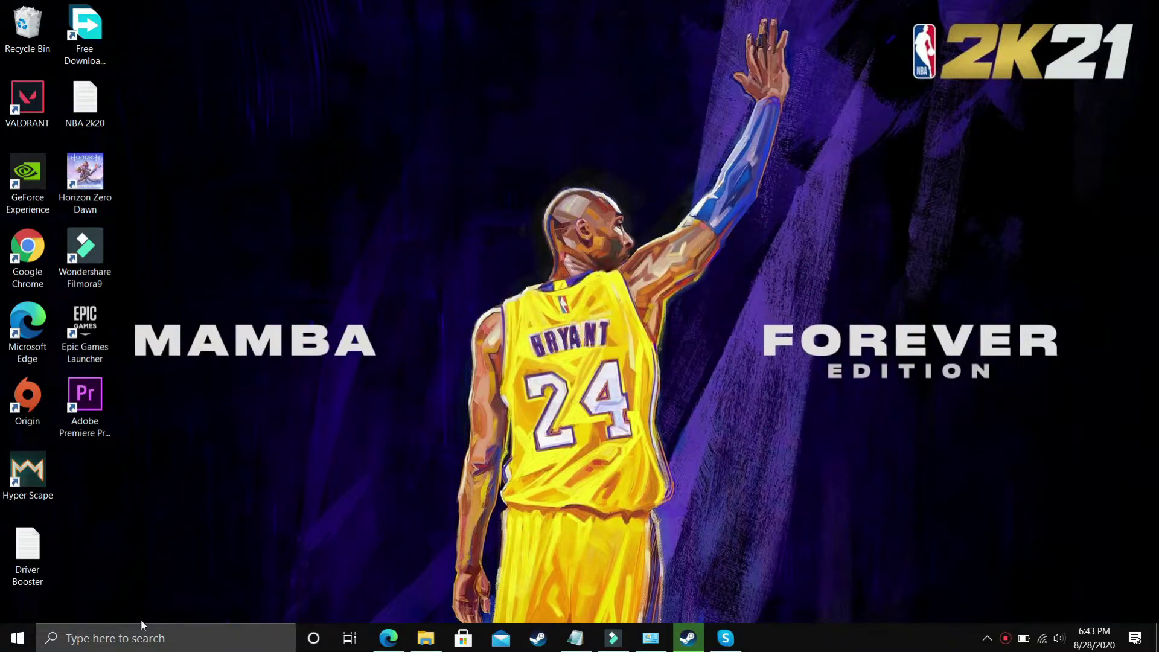
- Find Steam through Windows search and run it as administrator
{"action": "left_click", "coordinate": [141, 637]}
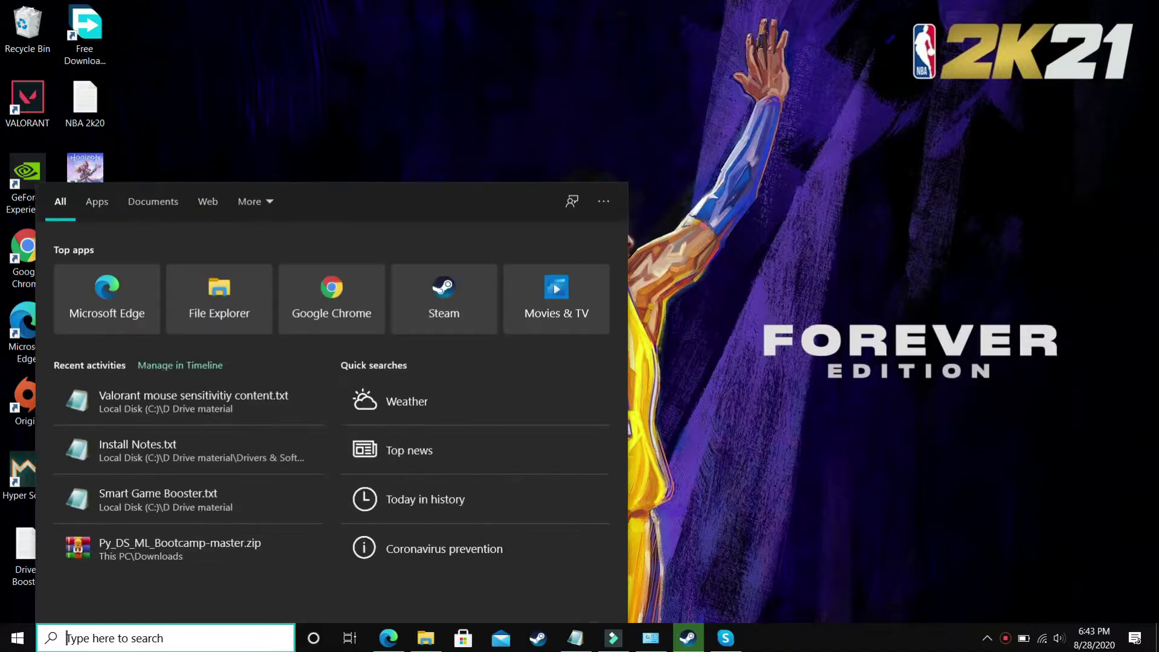
{"action": "type", "text": "steam"}
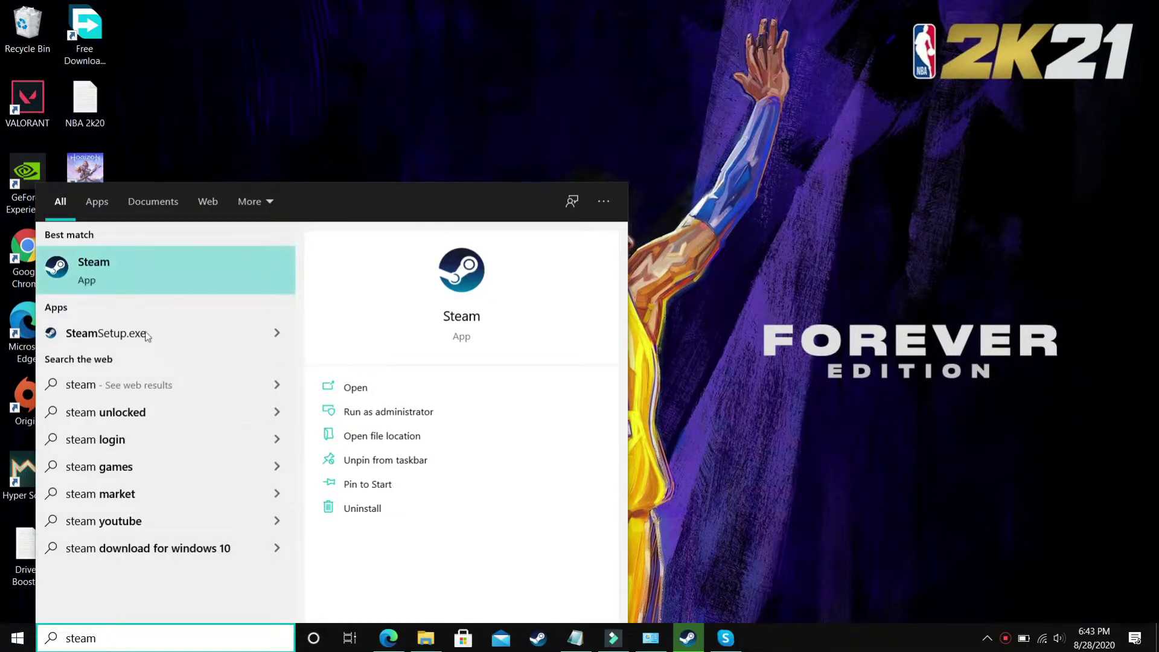
{"action": "right_click", "coordinate": [169, 269]}
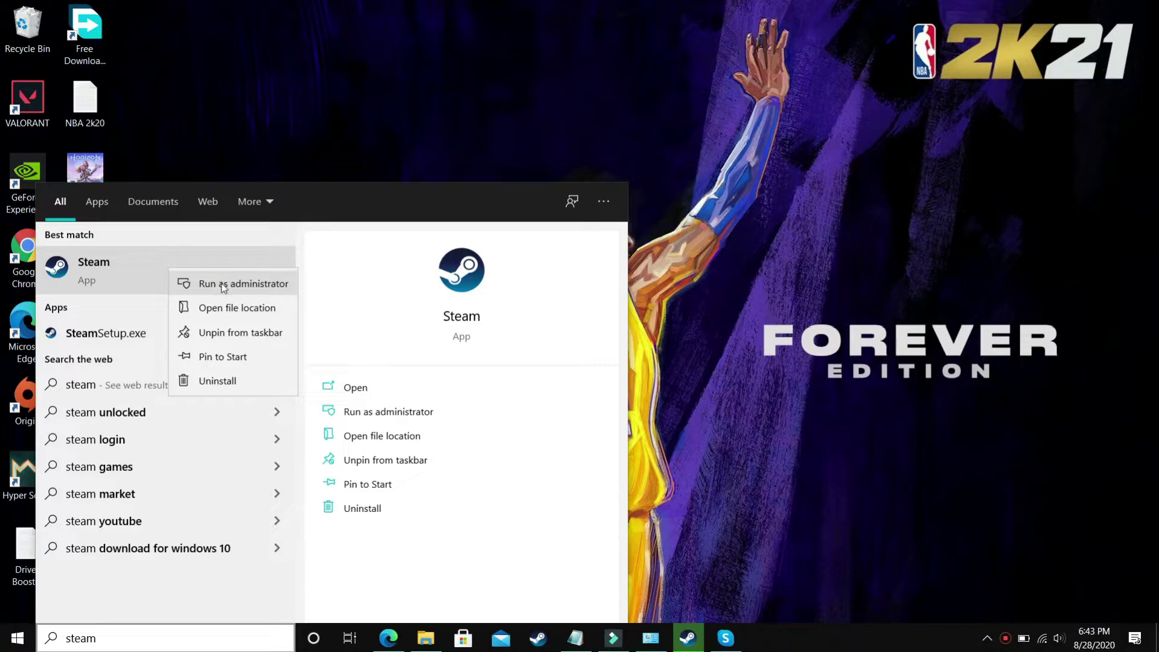
{"action": "left_click", "coordinate": [778, 347]}
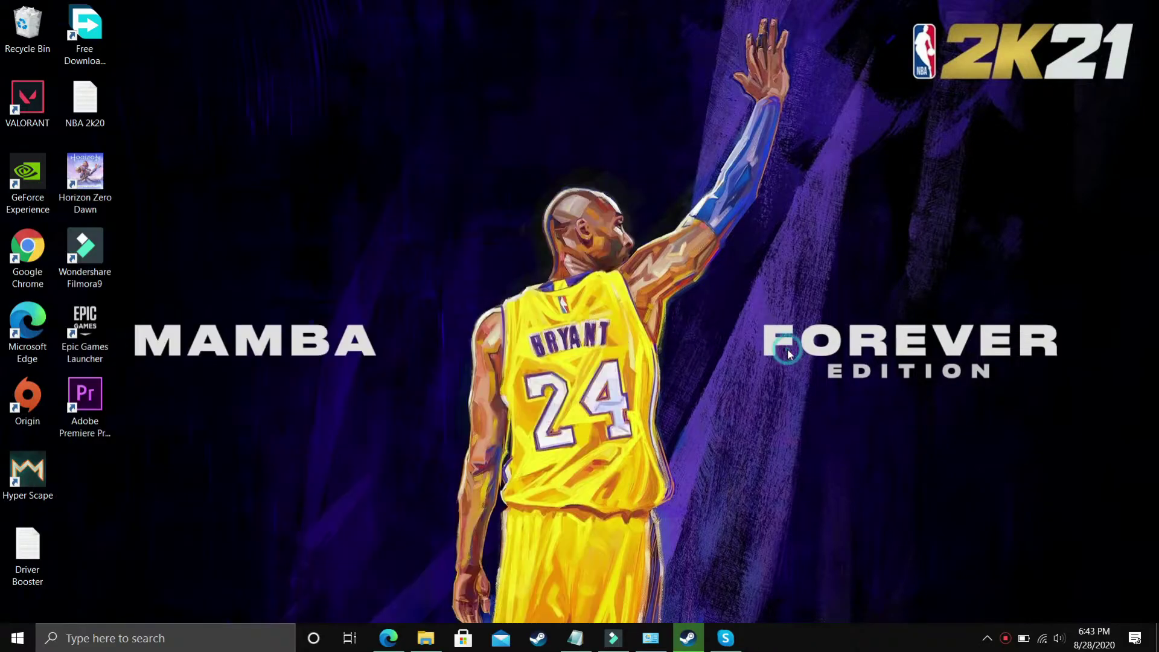
- Open NBA 2K20's installation folder through Properties > Local Files > Browse Local Files
{"action": "left_click", "coordinate": [688, 638]}
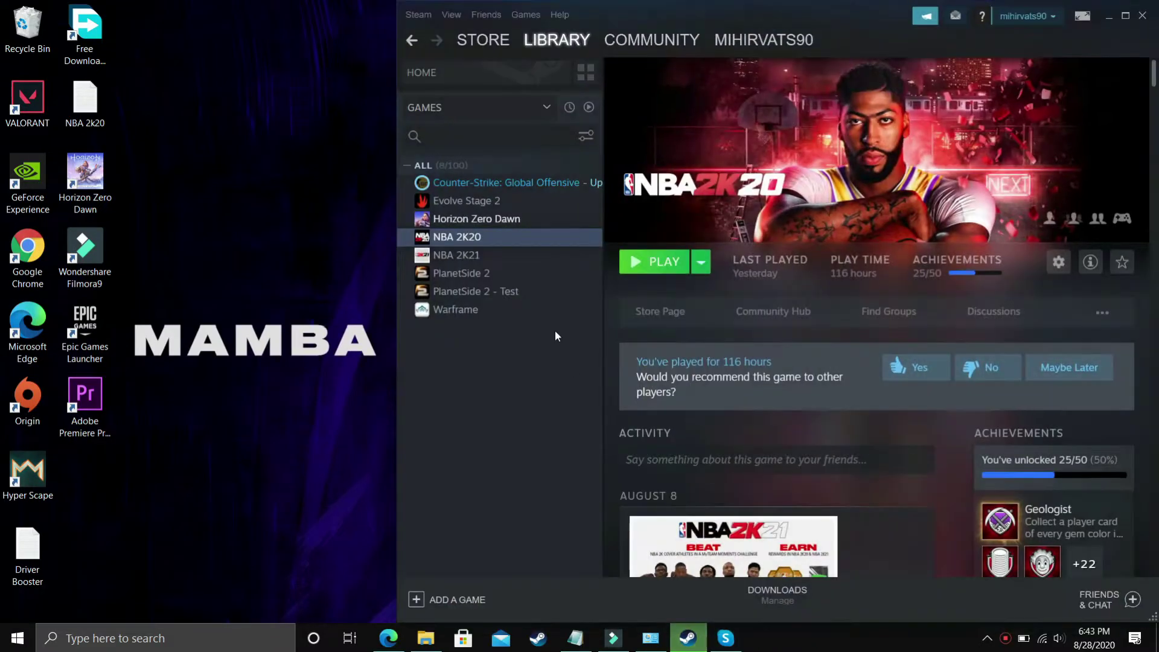
{"action": "right_click", "coordinate": [422, 237]}
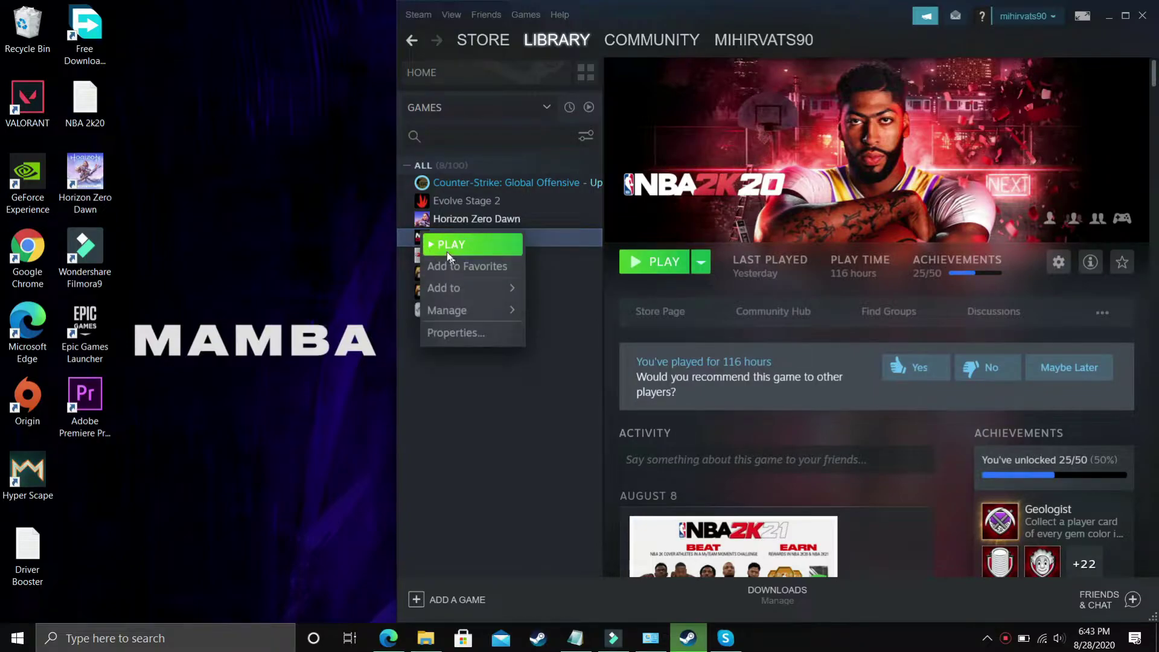
{"action": "left_click", "coordinate": [456, 335]}
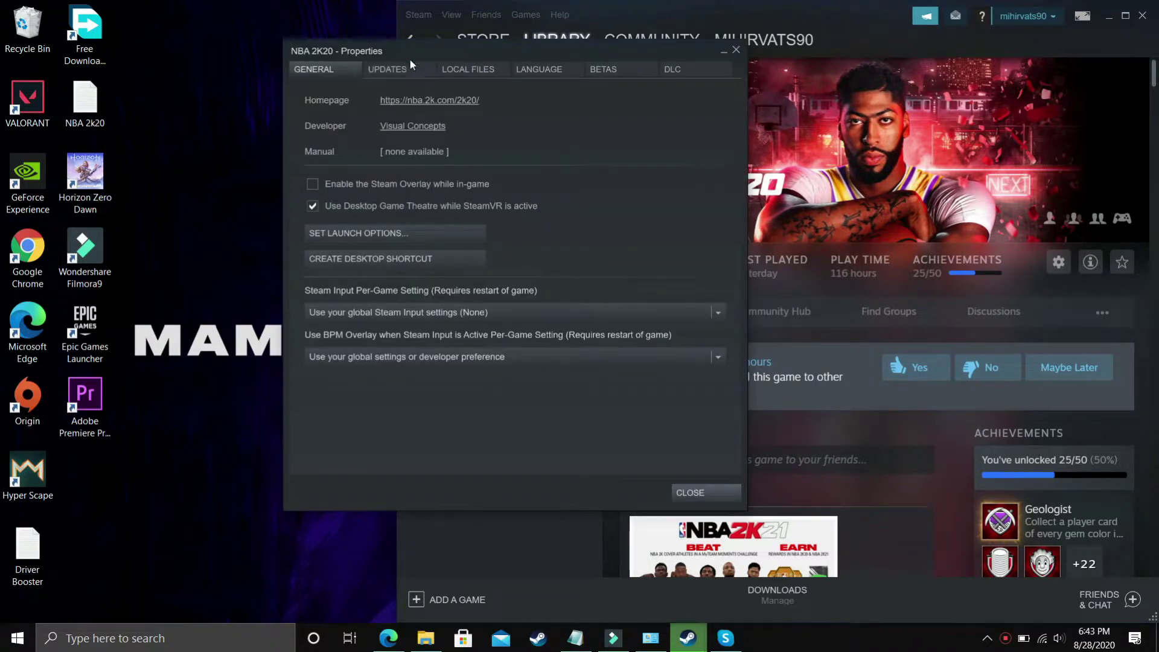
{"action": "left_click", "coordinate": [475, 69]}
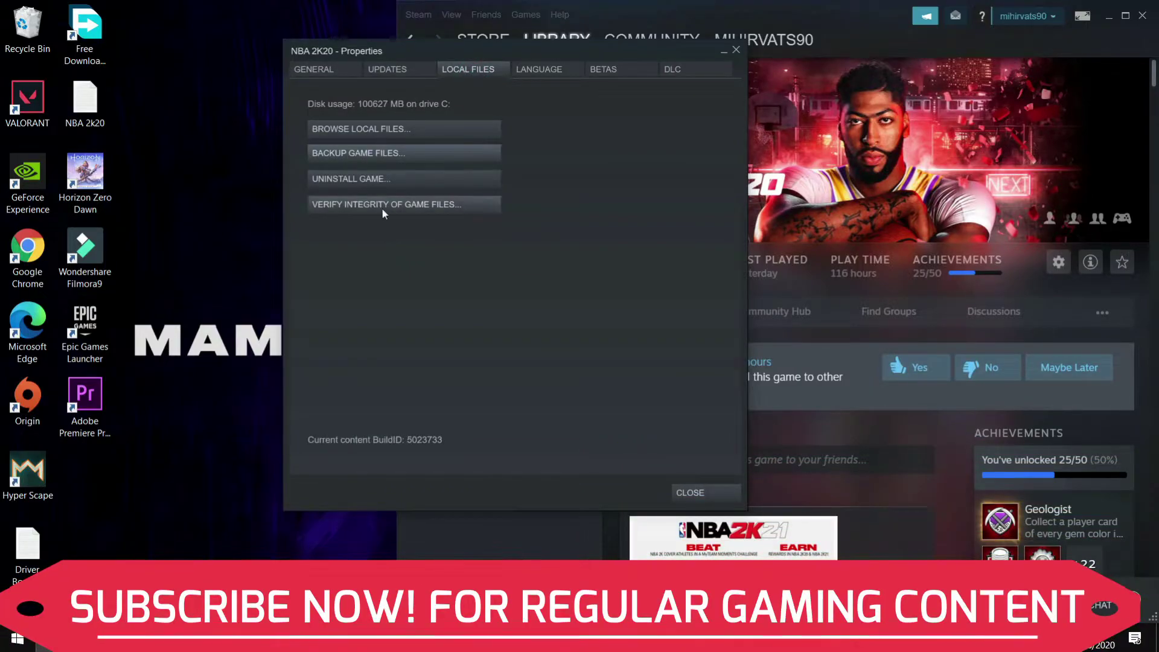
{"action": "left_click", "coordinate": [377, 128]}
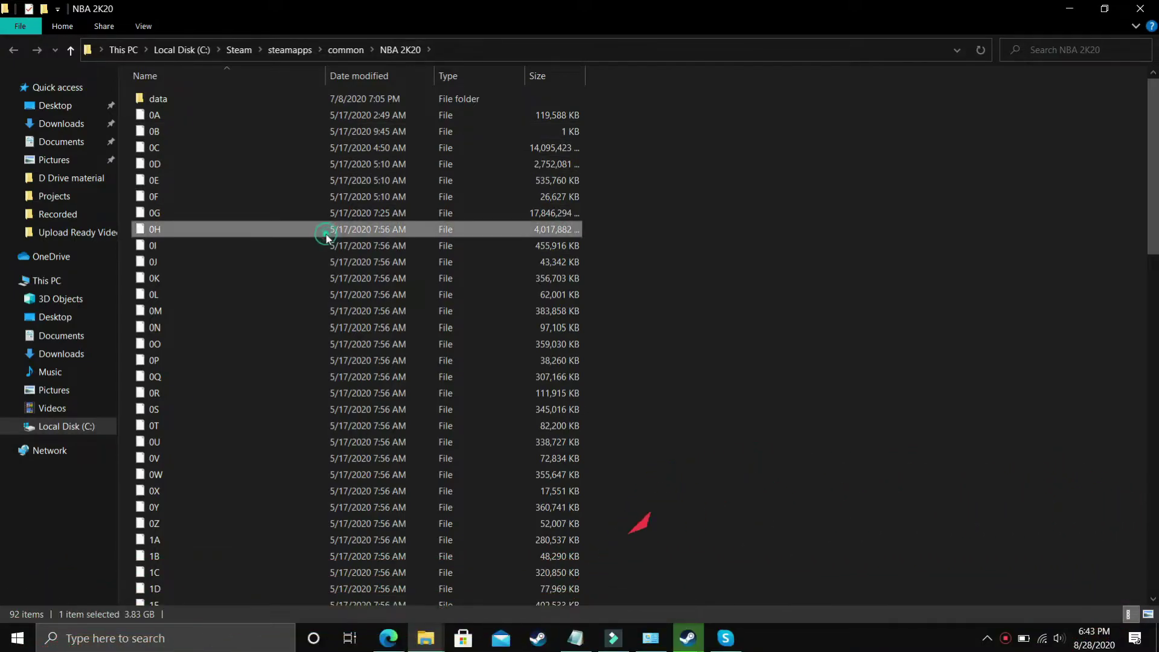
- Set NBA2K20.exe to disable fullscreen optimizations and always run as administrator
{"action": "key", "text": "n"}
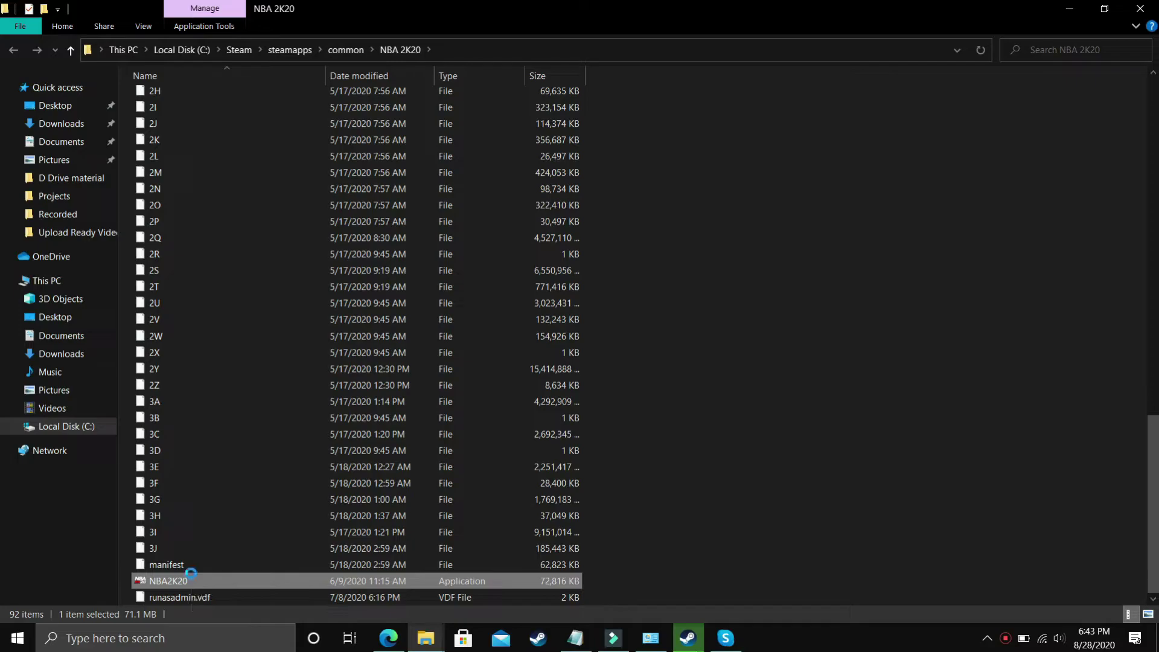
{"action": "right_click", "coordinate": [178, 583]}
{"action": "left_click", "coordinate": [245, 562]}
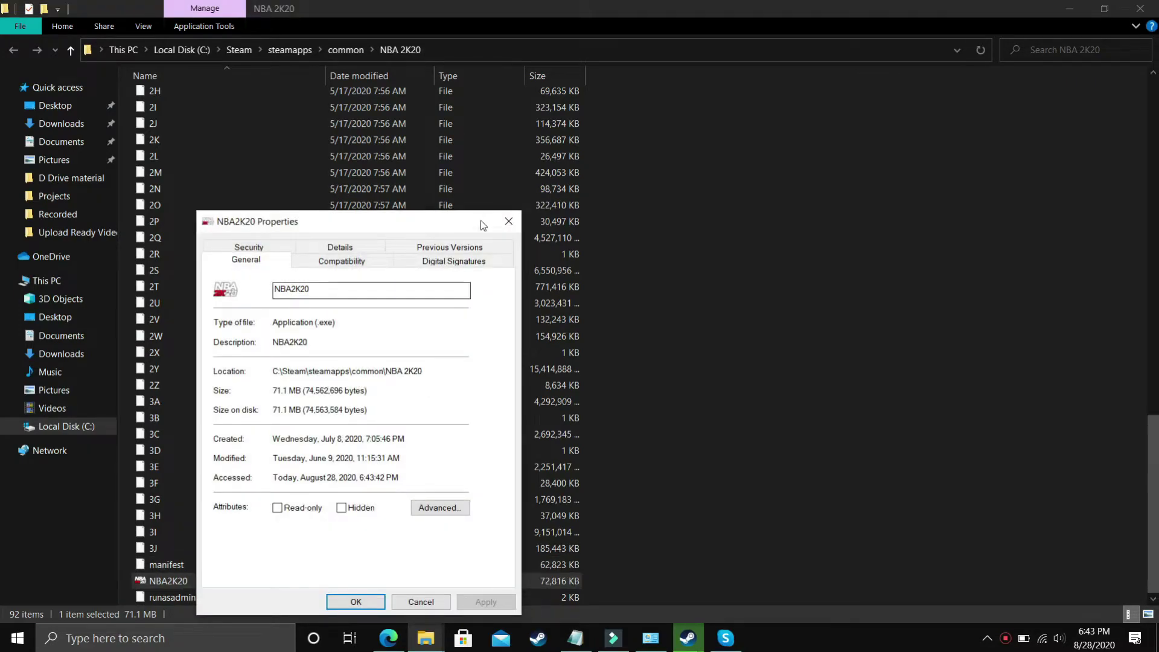
{"action": "left_click", "coordinate": [339, 261]}
{"action": "left_click", "coordinate": [266, 363]}
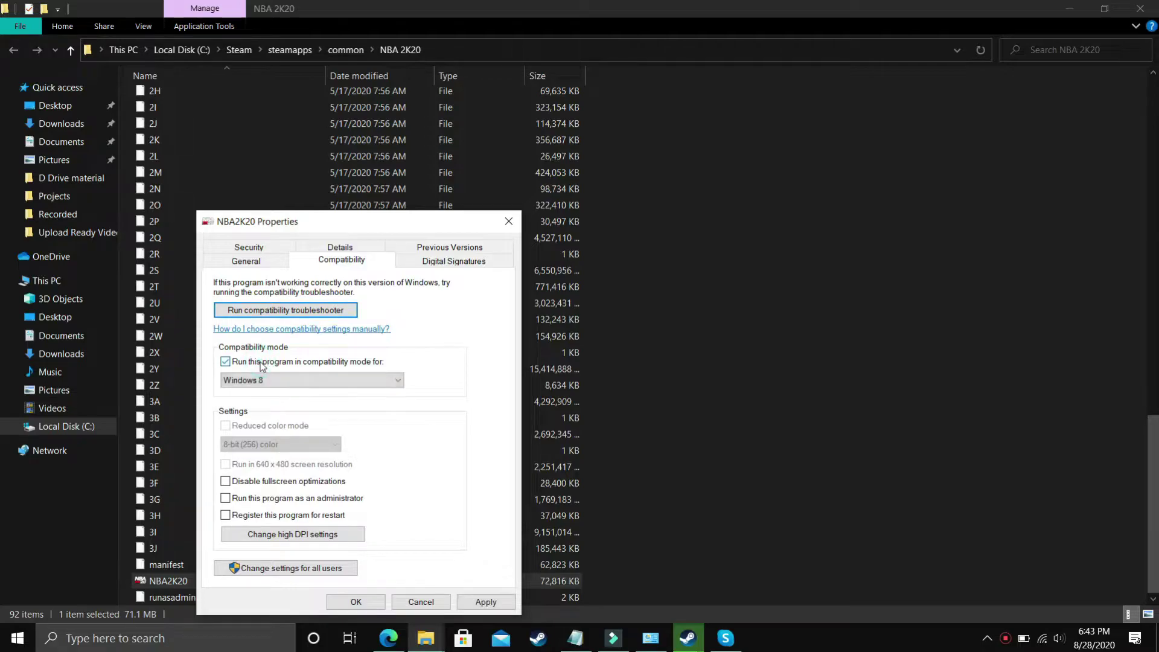
{"action": "left_click", "coordinate": [243, 361]}
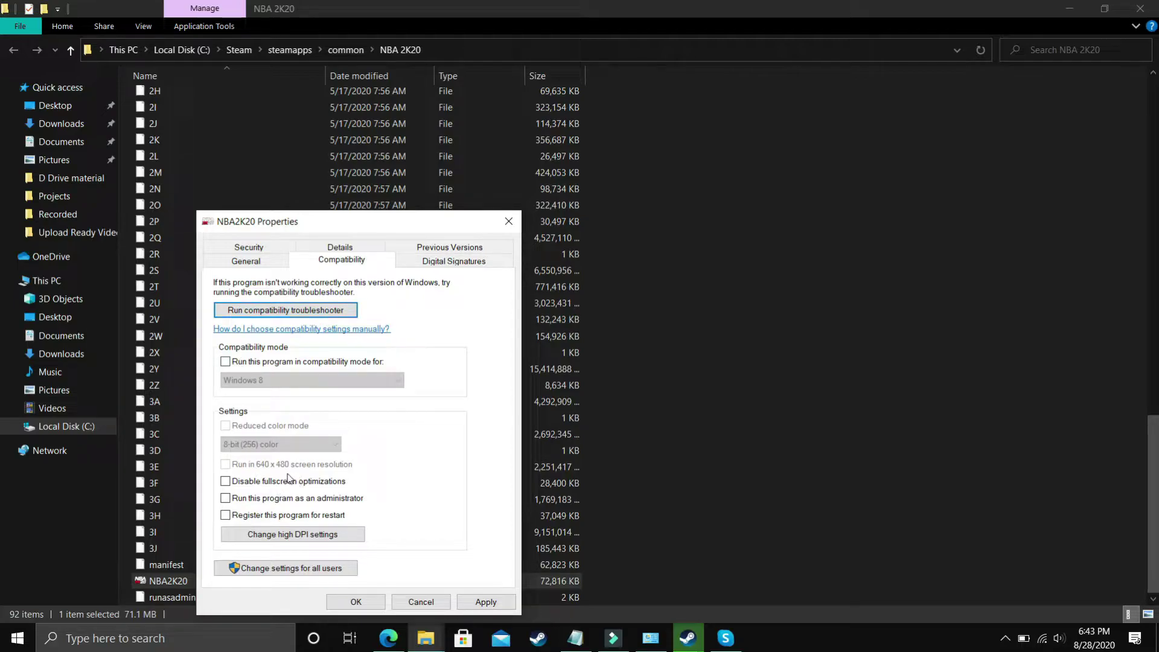
{"action": "left_click", "coordinate": [269, 481]}
{"action": "left_click", "coordinate": [258, 503]}
{"action": "left_click", "coordinate": [503, 602]}
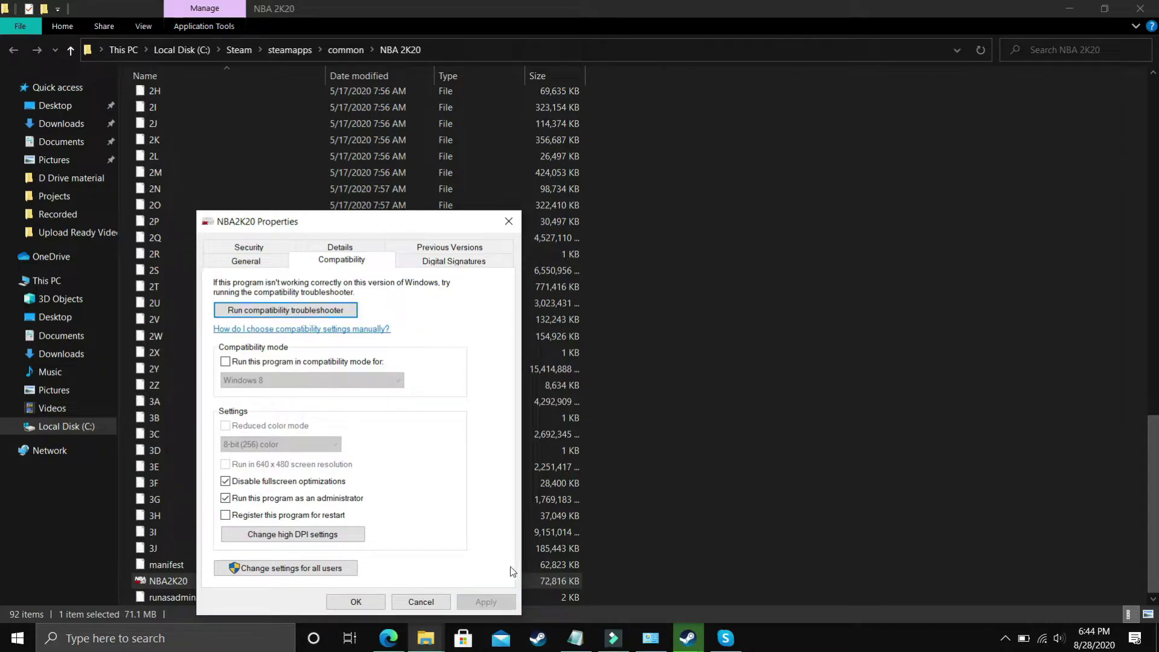
{"action": "left_click", "coordinate": [378, 601]}
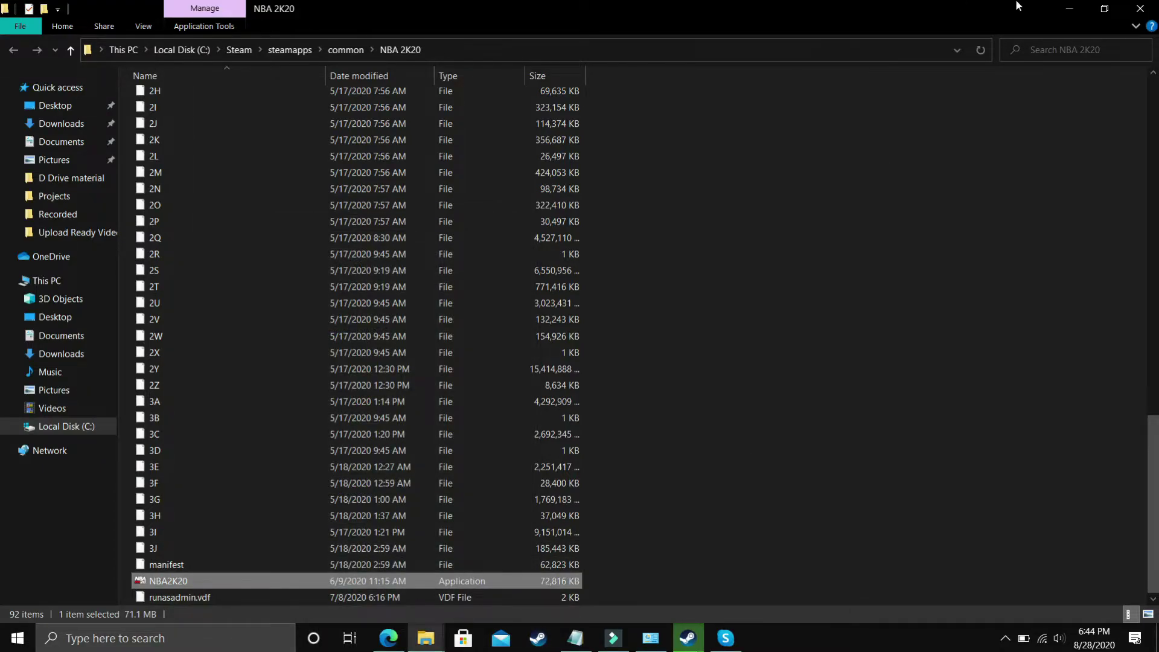
- Minimize the file window and bring up Edge with Bing results for 'driver updater'
{"action": "left_click", "coordinate": [1067, 9]}
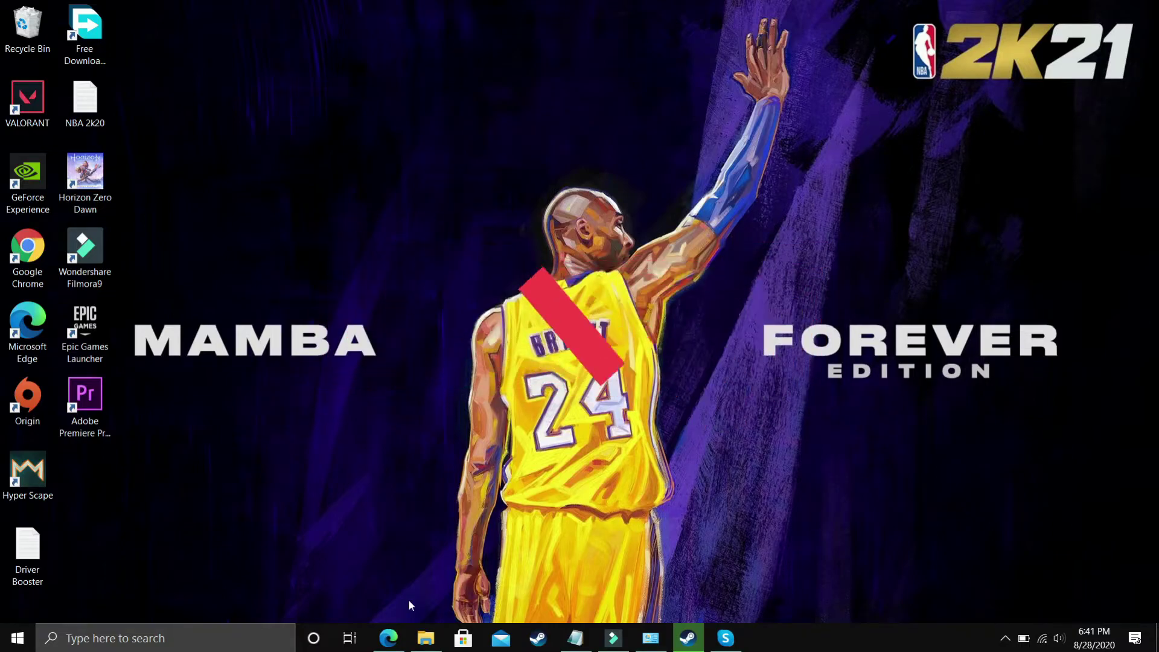
{"action": "left_click", "coordinate": [388, 638]}
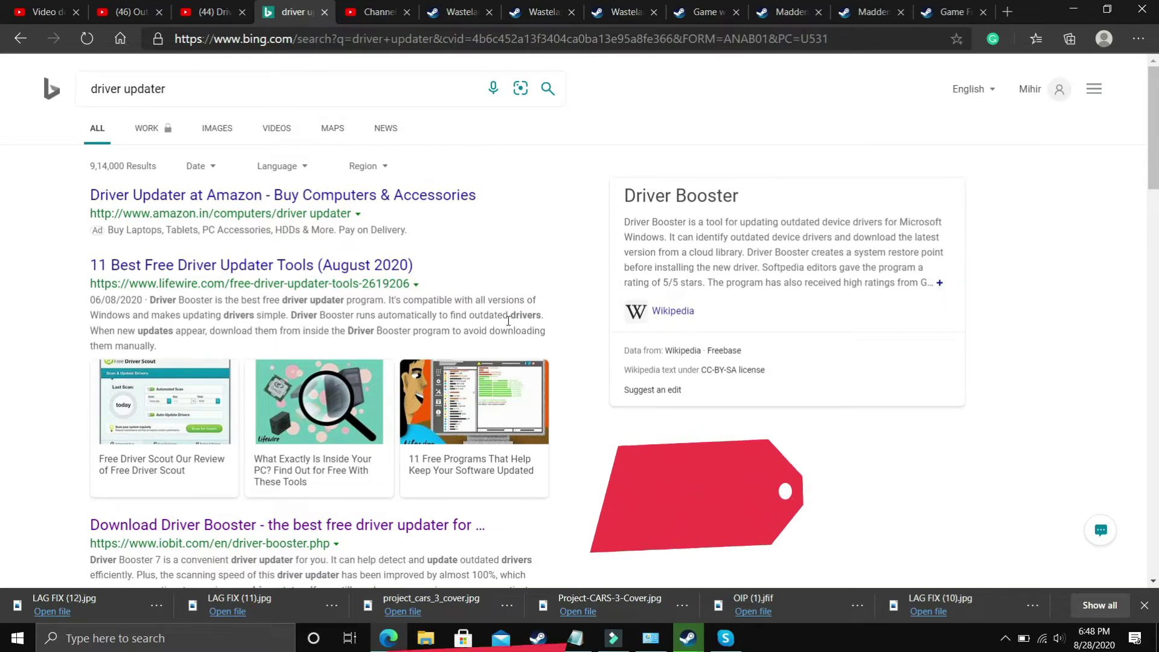
- Switch to the 'Driver Booster 7 | Game Booster For PC' YouTube tab
{"action": "left_click", "coordinate": [227, 6]}
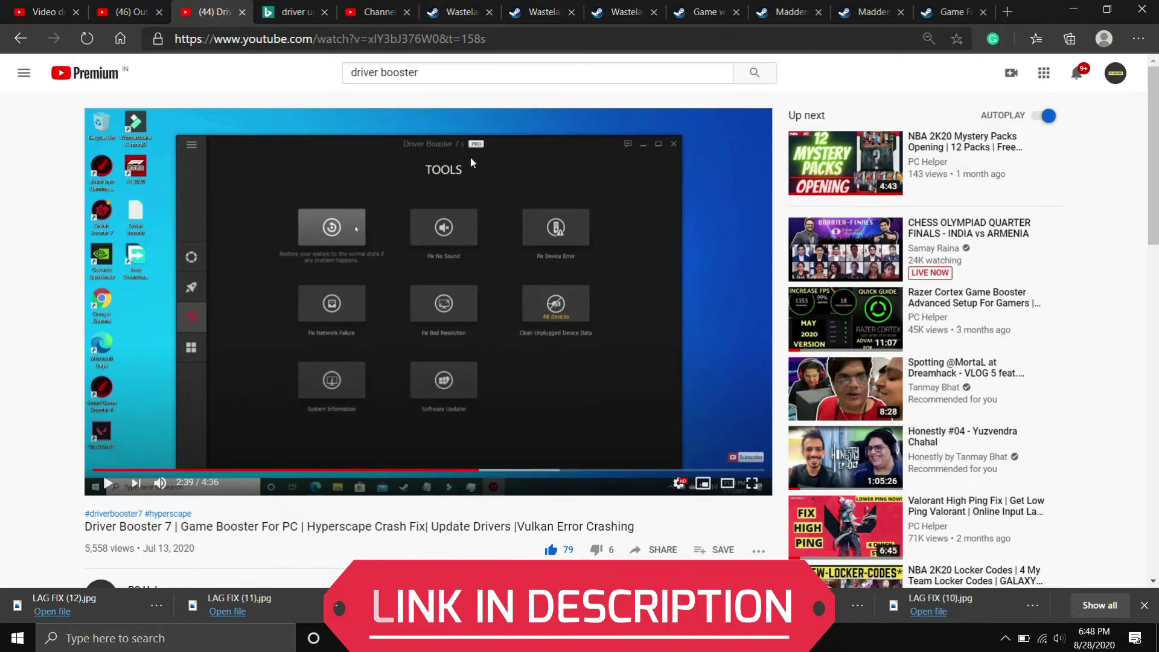
- Scroll around the paused Driver Booster 7 video page showing its Tools screen
{"action": "scroll", "coordinate": [470, 160], "scroll_direction": "up", "scroll_amount": 2}
{"action": "scroll", "coordinate": [469, 157], "scroll_direction": "up", "scroll_amount": 3}
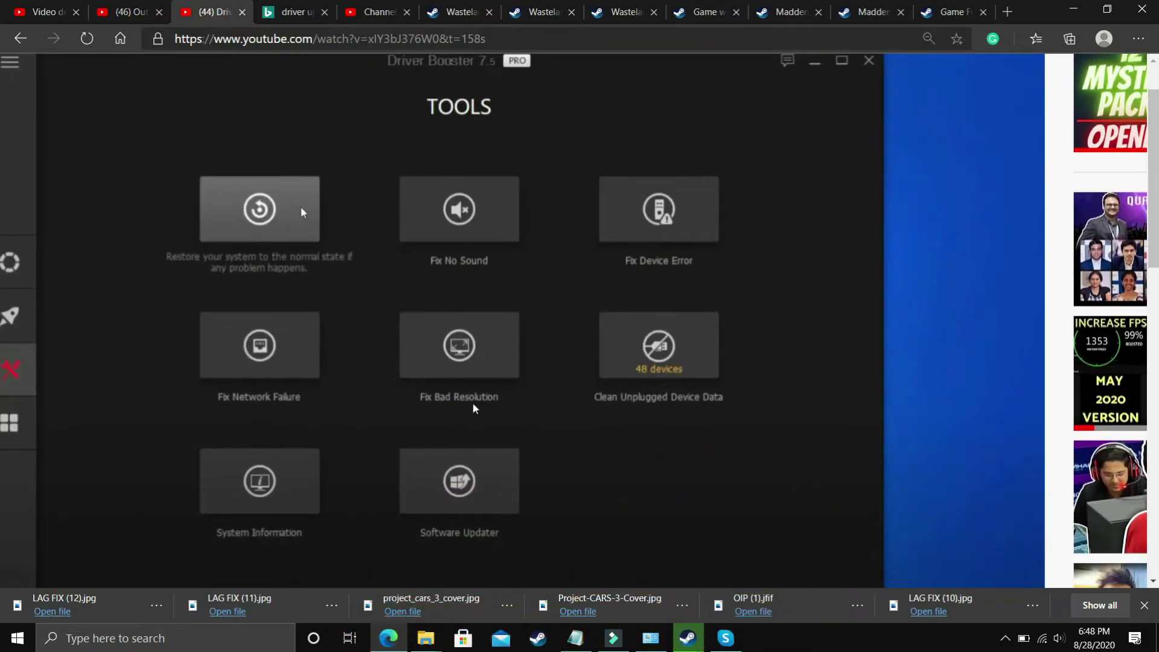
{"action": "scroll", "coordinate": [534, 397], "scroll_direction": "down", "scroll_amount": 5}
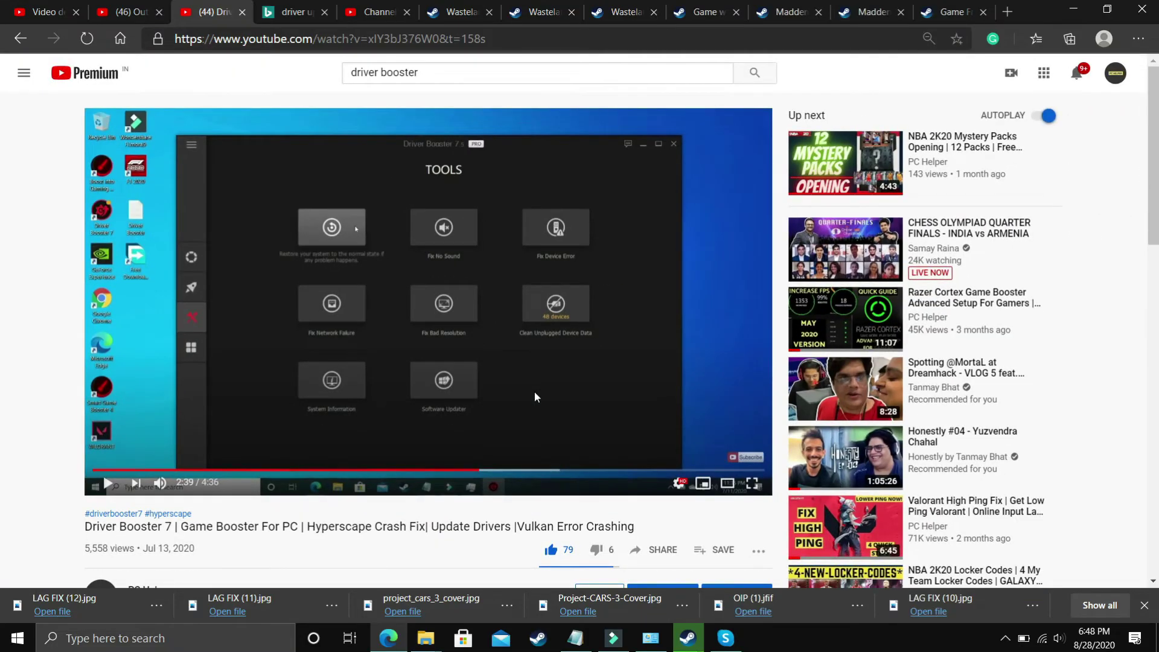